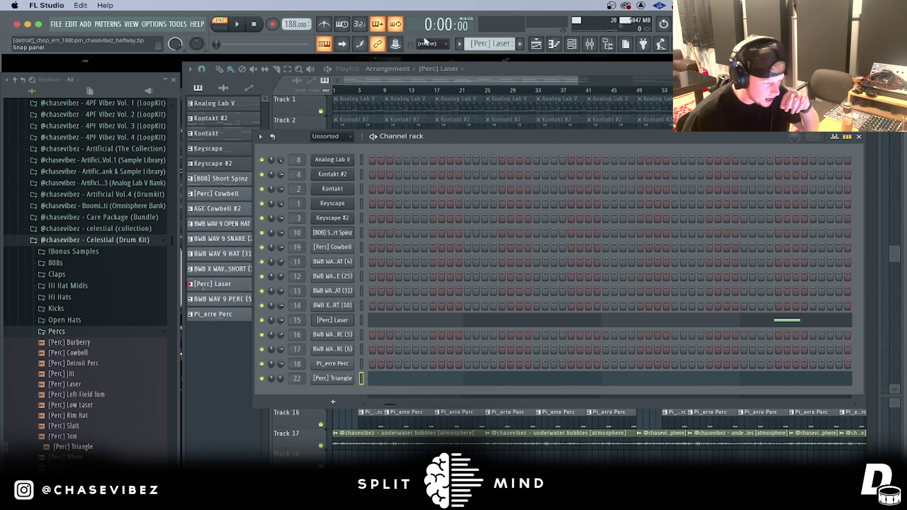
Step: Switch the current pattern to Kontakt and play the Keyscape melody
drag(494, 44, 495, 65)
key(space)
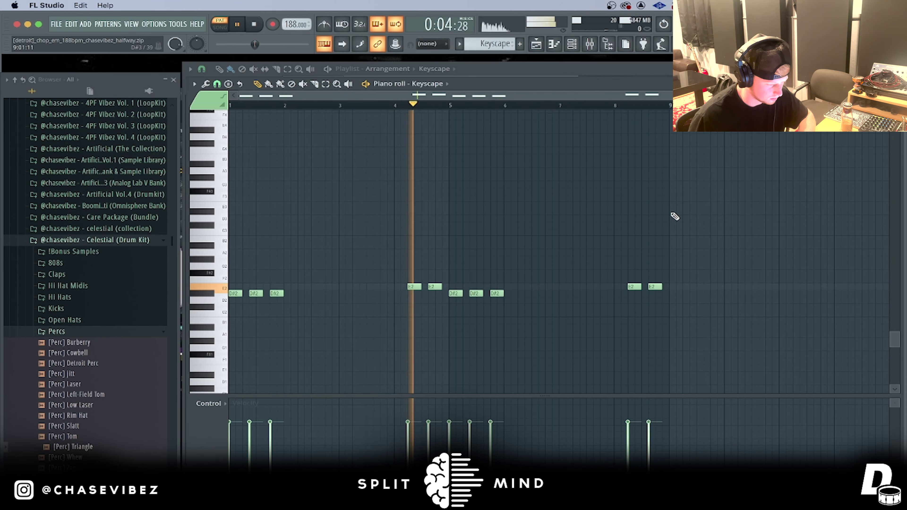
key(space)
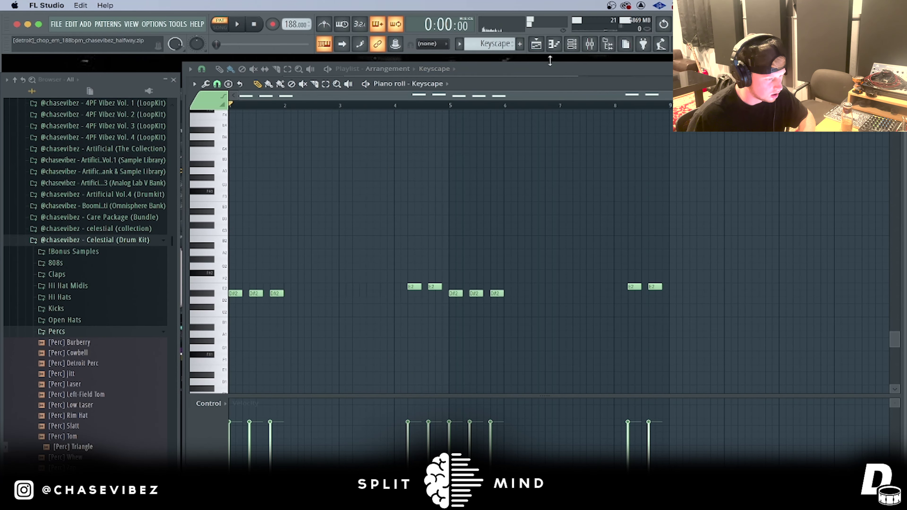
Step: Select Keyscape #2 from the channel list and play its pattern
click(536, 44)
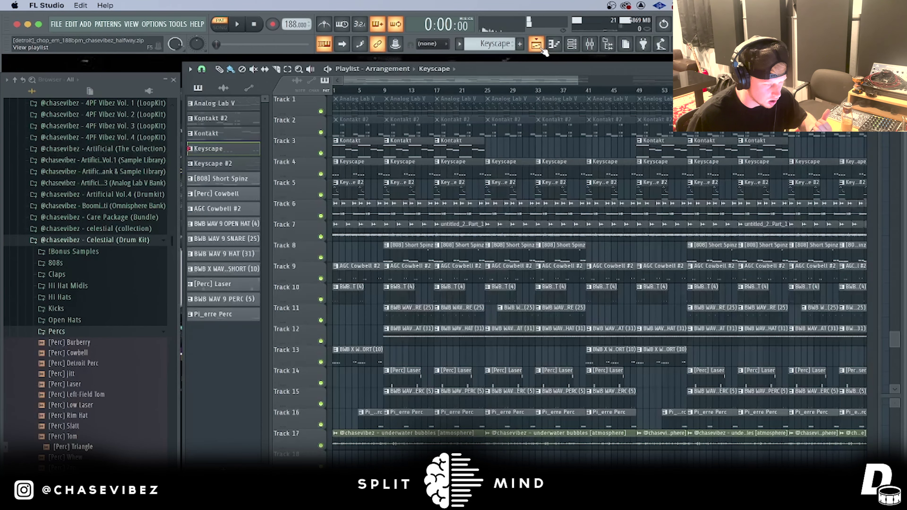
click(571, 44)
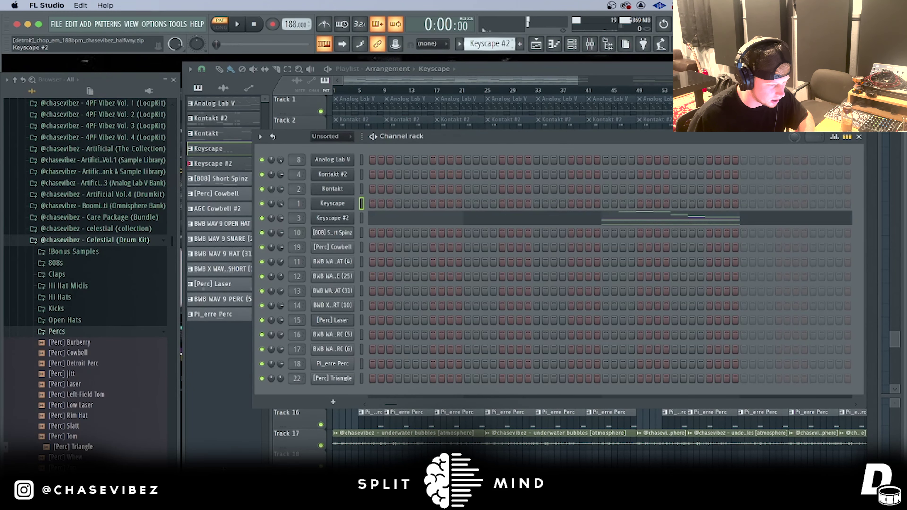
scroll(493, 43, up, 3)
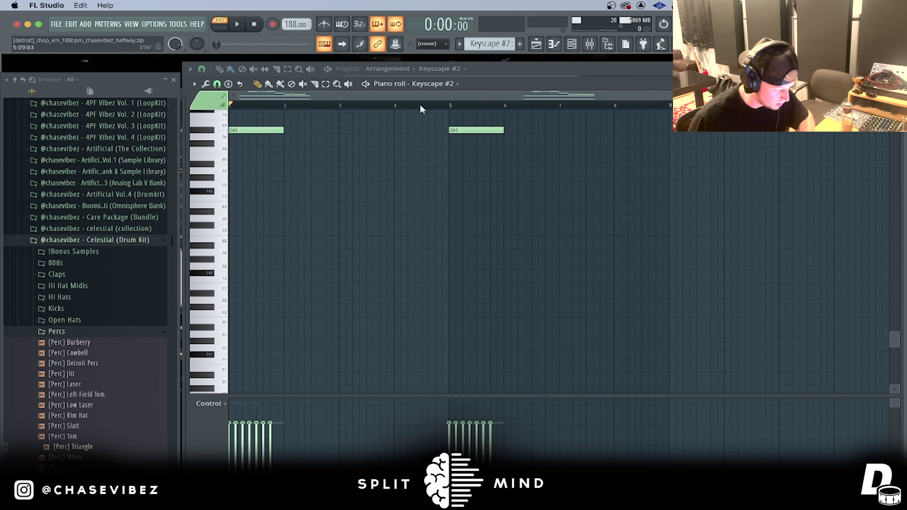
scroll(296, 188, up, 12)
scroll(389, 277, down, 1)
key(space)
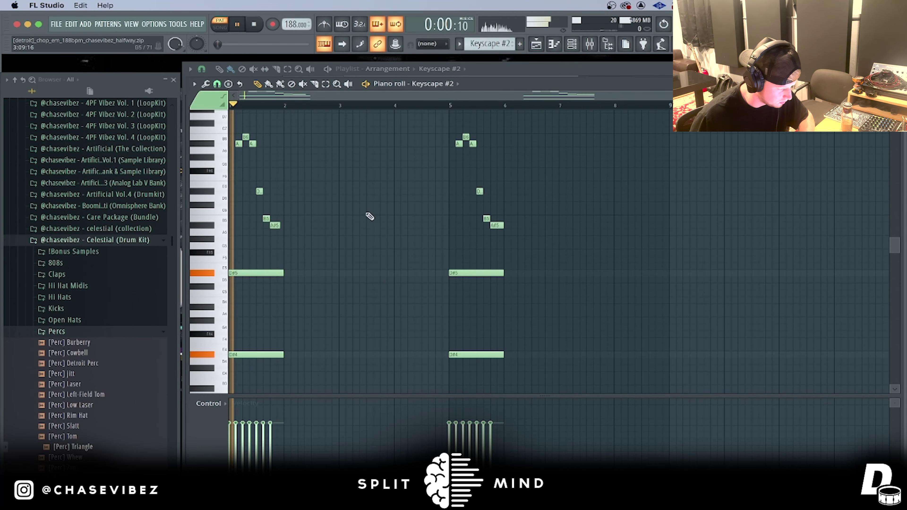
scroll(260, 105, up, 5)
key(space)
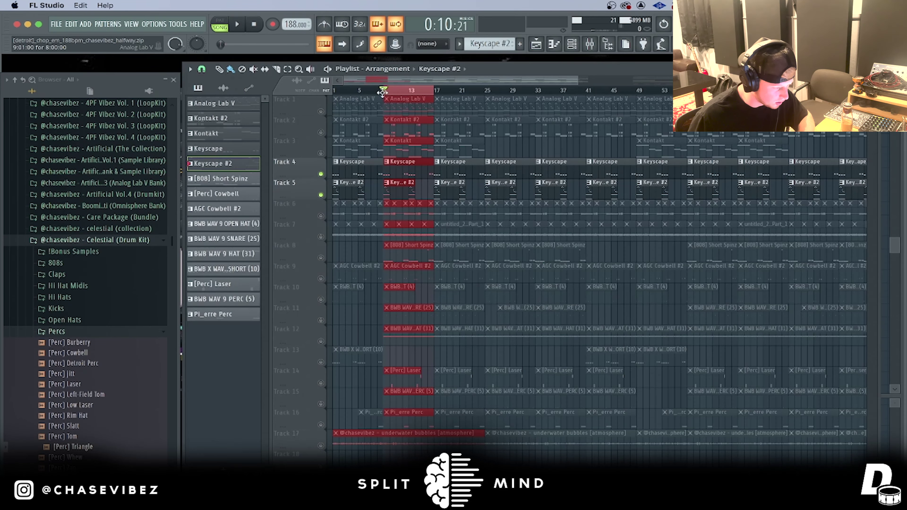
Step: Play the arrangement from bar 9 and unmute Track 3's Kontakt clips
scroll(382, 93, up, 3)
key(space)
scroll(381, 94, up, 3)
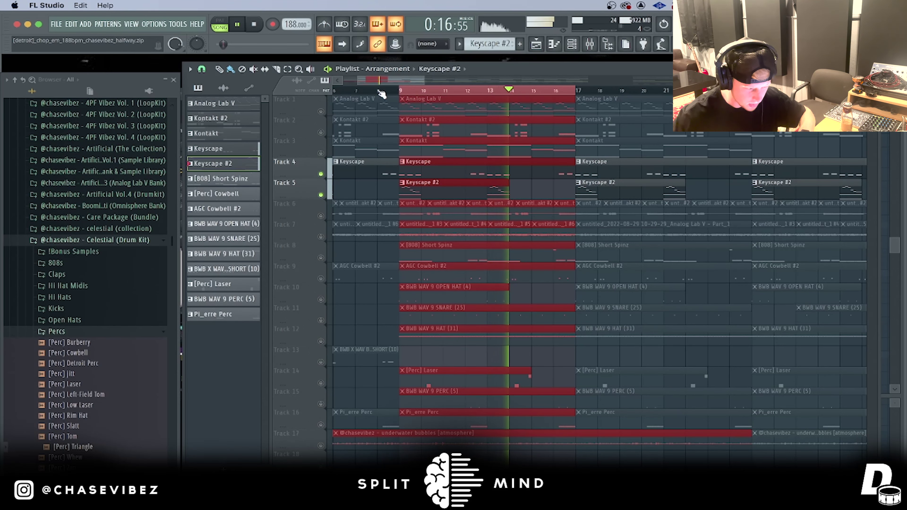
key(space)
click(321, 154)
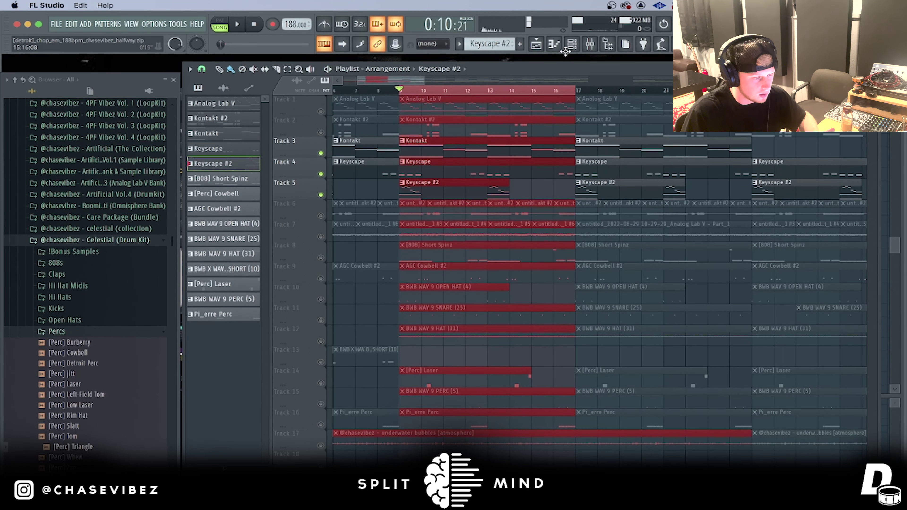
click(571, 44)
click(227, 28)
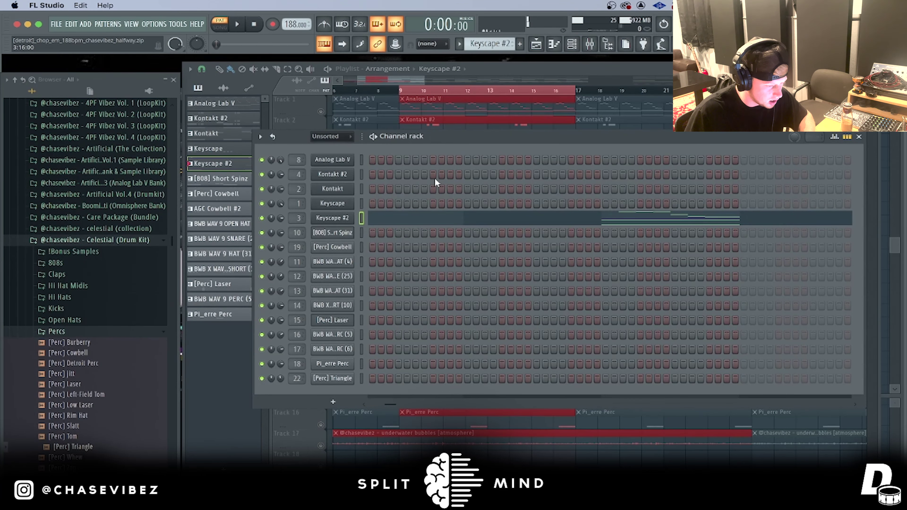
scroll(477, 39, up, 2)
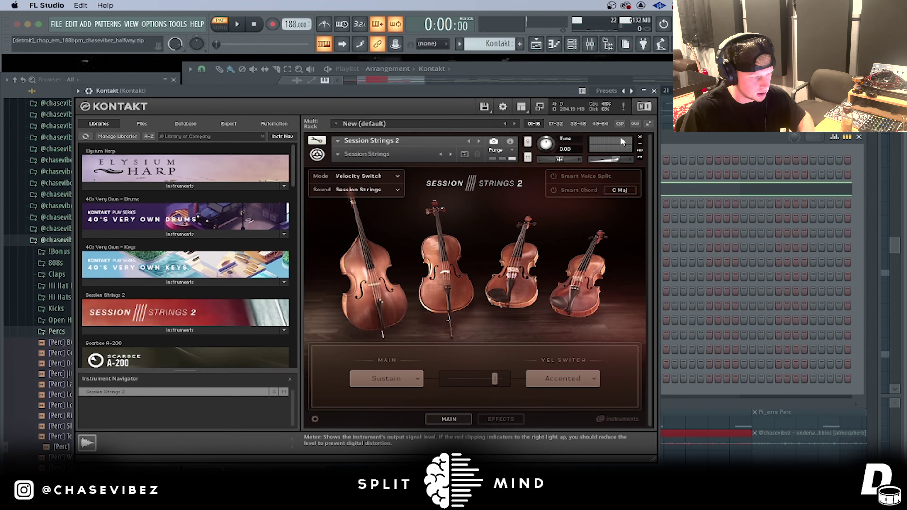
click(653, 90)
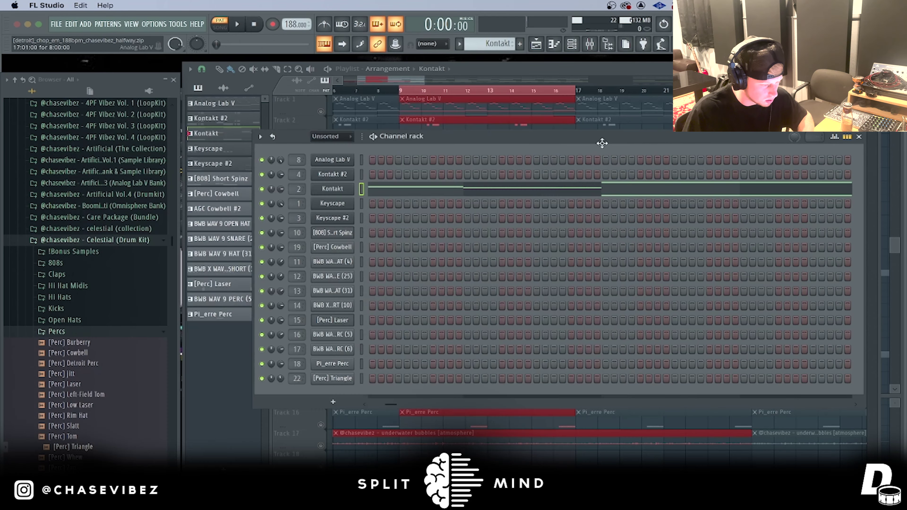
click(477, 185)
scroll(375, 103, down, 5)
key(space)
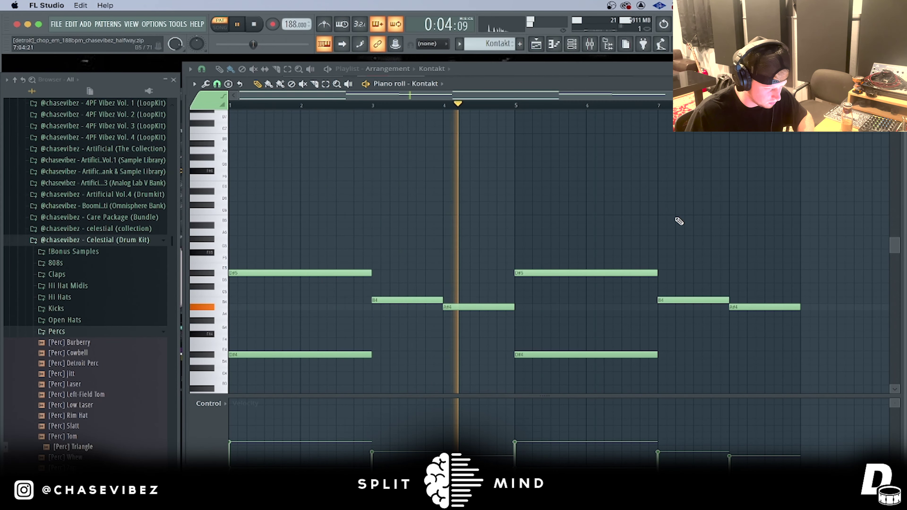
click(545, 49)
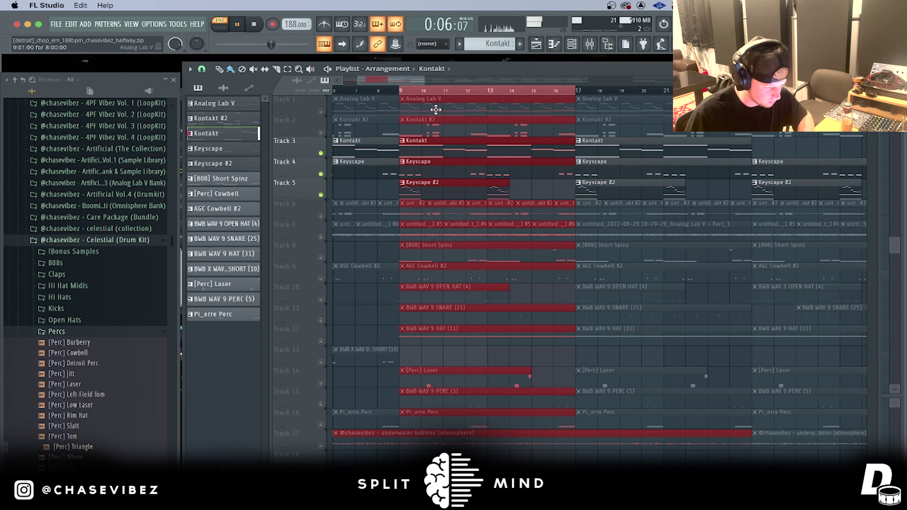
key(space)
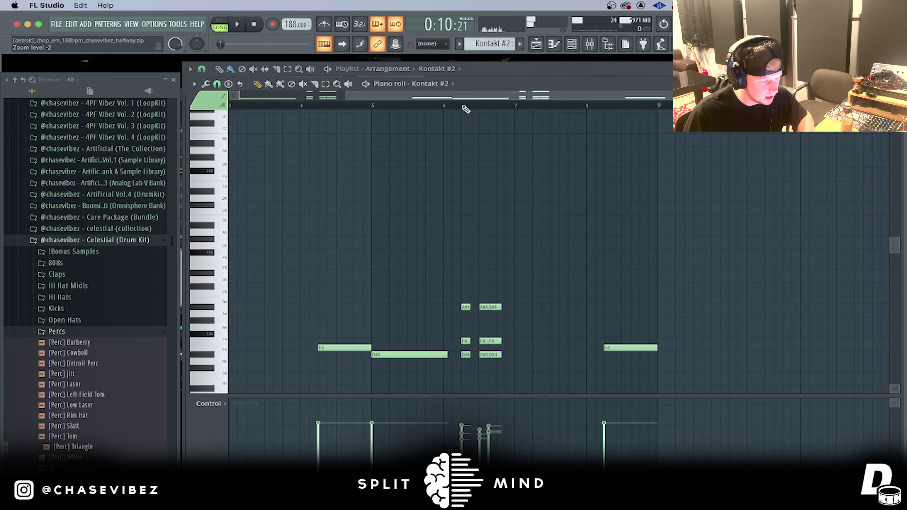
scroll(467, 107, down, 4)
scroll(601, 140, down, 3)
key(F6)
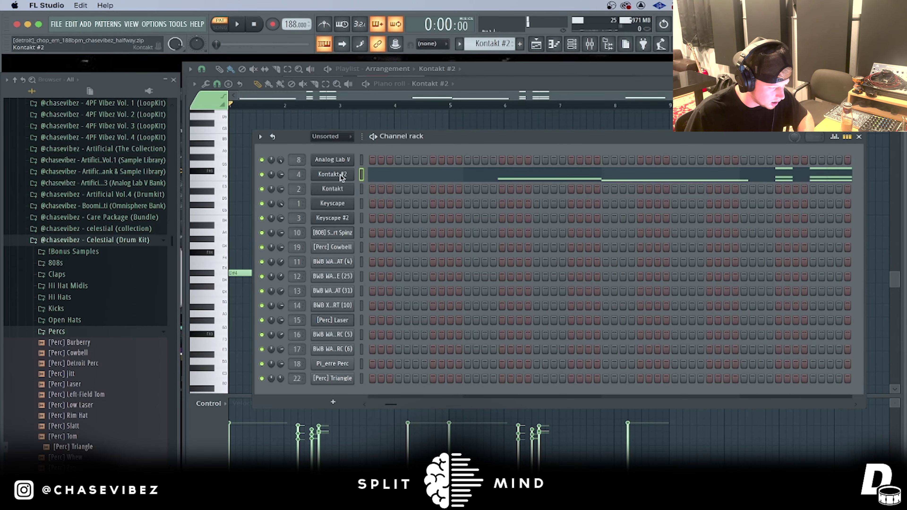
click(332, 174)
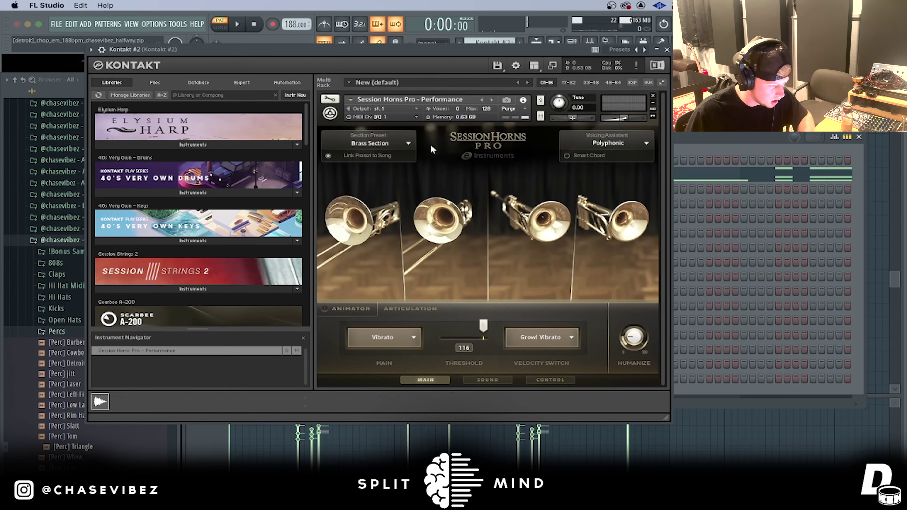
click(404, 141)
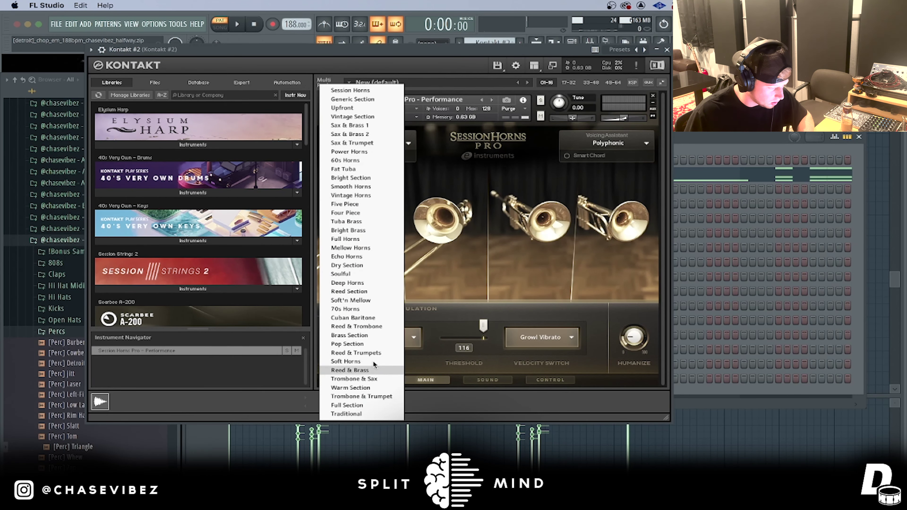
click(481, 251)
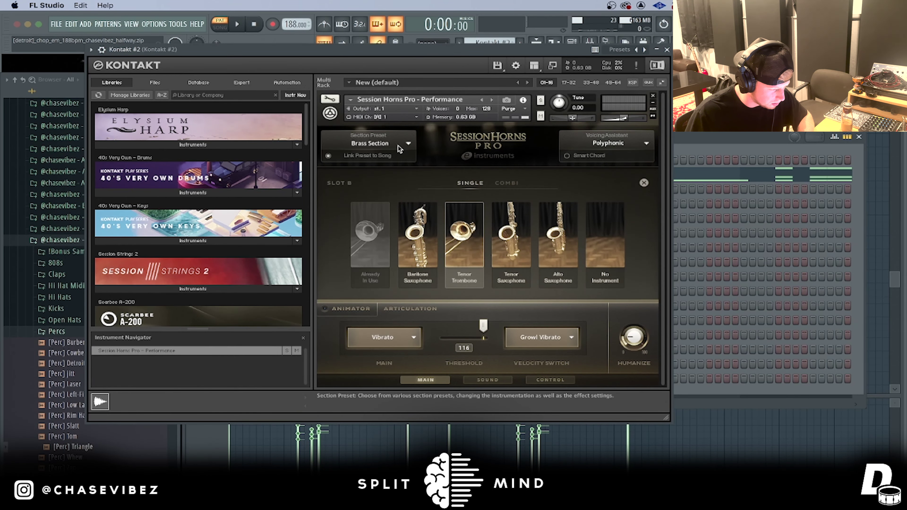
click(667, 50)
click(567, 177)
click(566, 177)
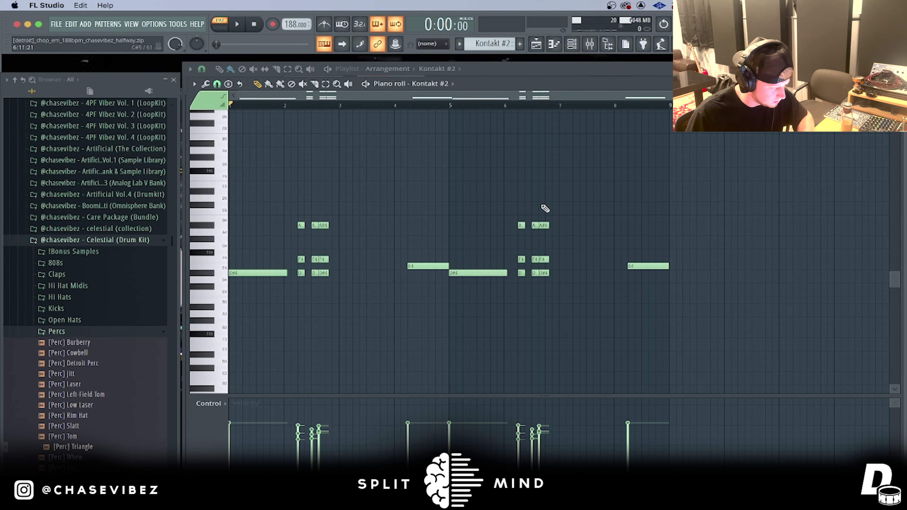
key(space)
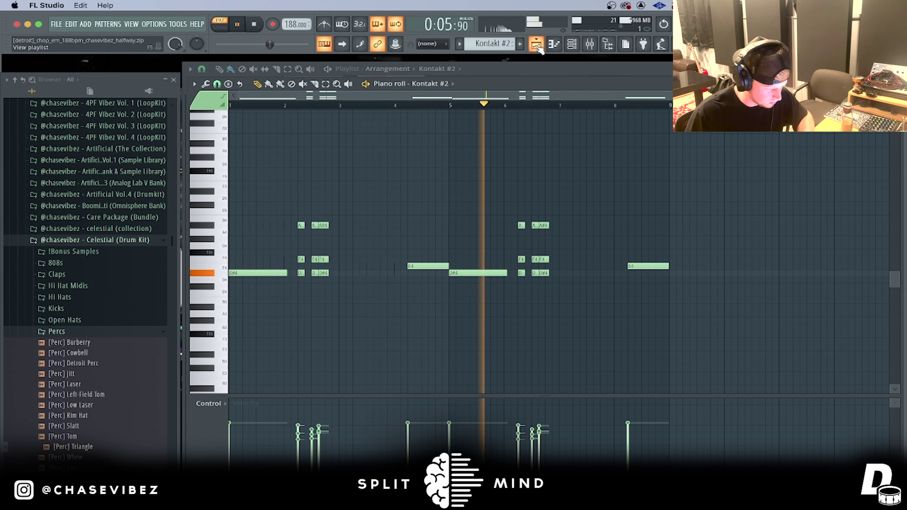
key(space)
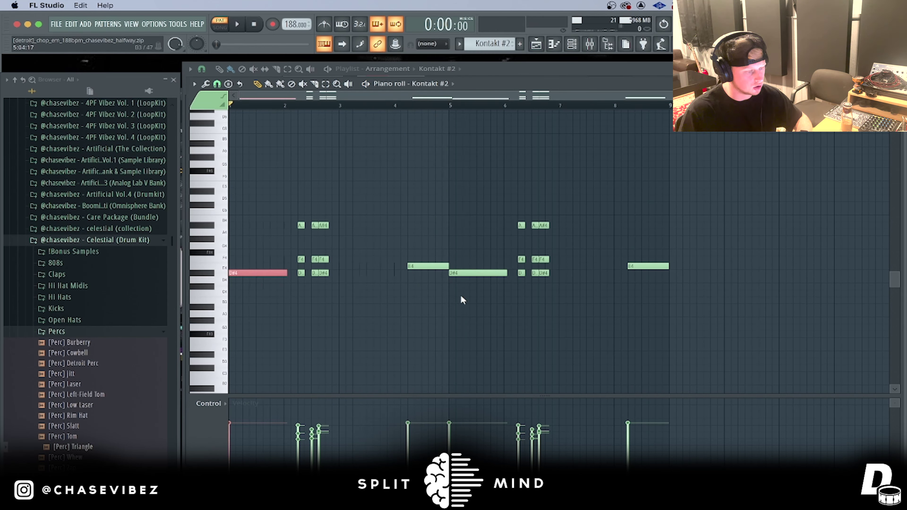
drag(461, 296, 396, 215)
drag(728, 296, 662, 253)
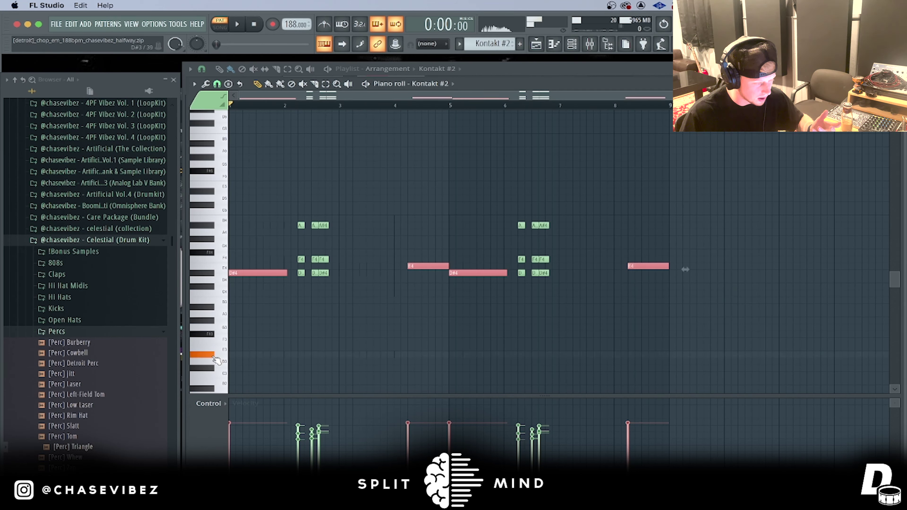
Step: Unmute Track 6 and check the settings of its first Kontakt #2 clip
click(535, 44)
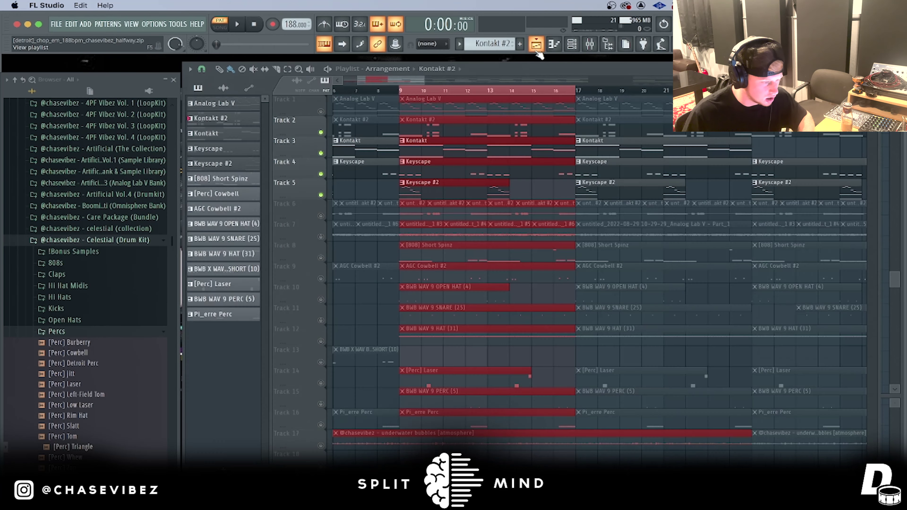
scroll(407, 95, down, 3)
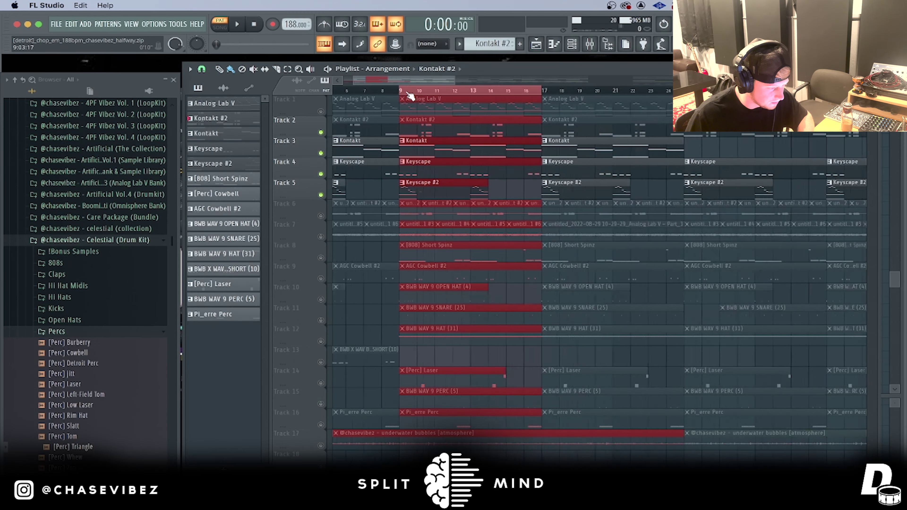
click(321, 216)
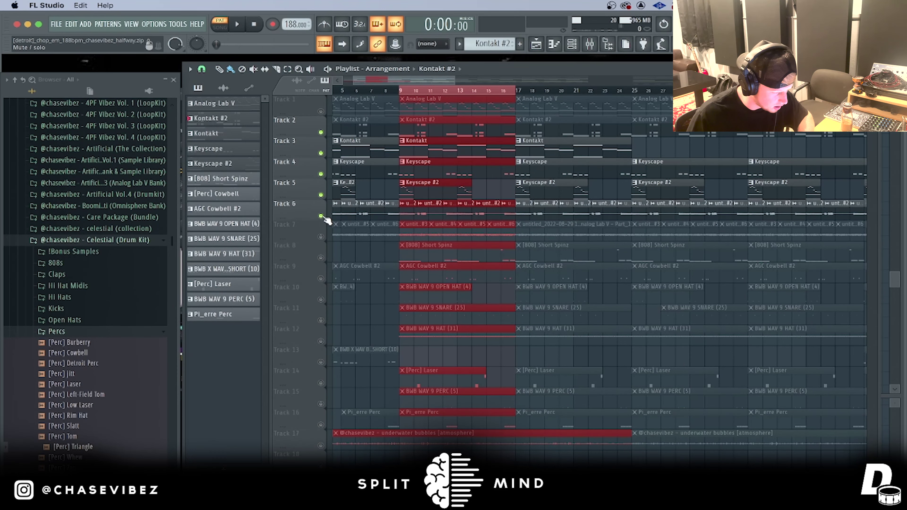
scroll(402, 95, up, 5)
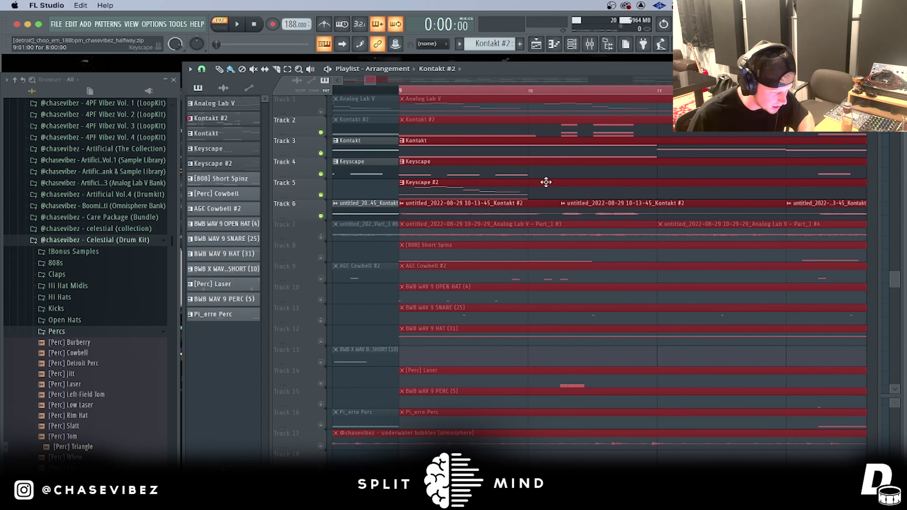
drag(516, 214, 480, 214)
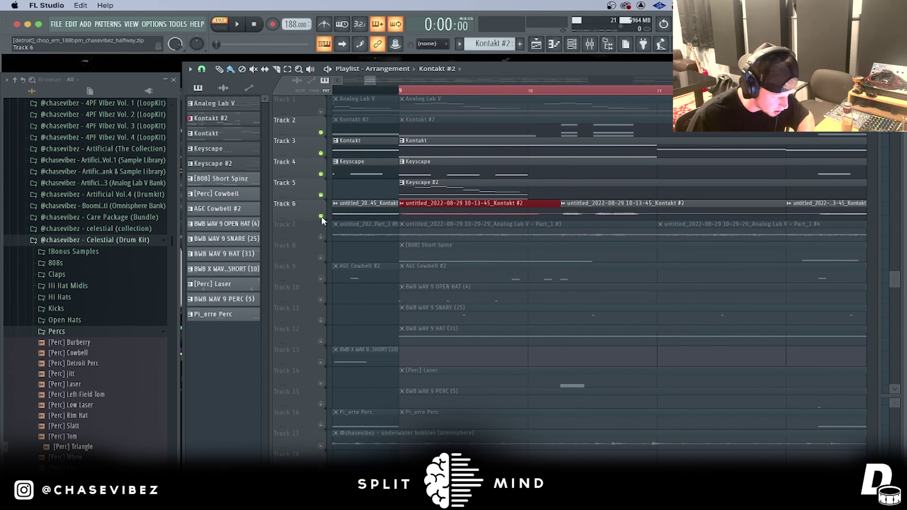
double_click(441, 213)
click(471, 136)
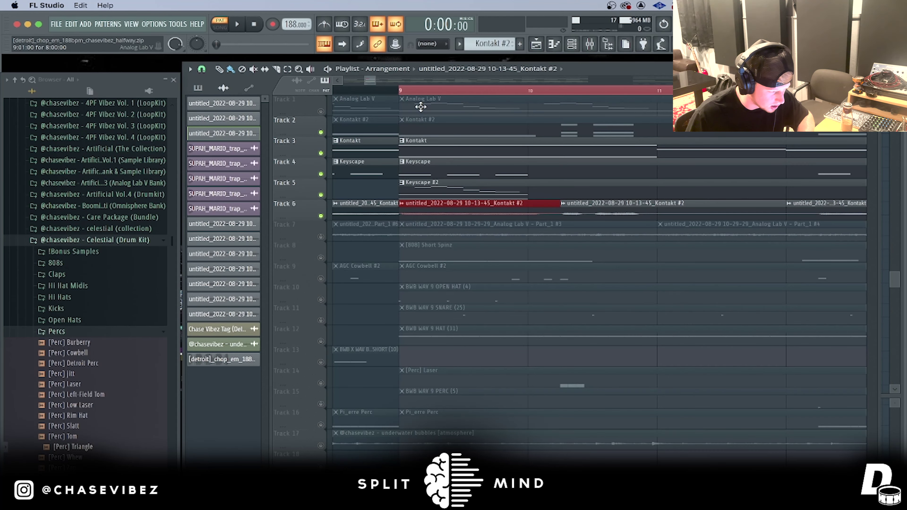
Step: Solo Track 6 and play the Kontakt #2 chop alone from bar 9
key(space)
right_click(320, 216)
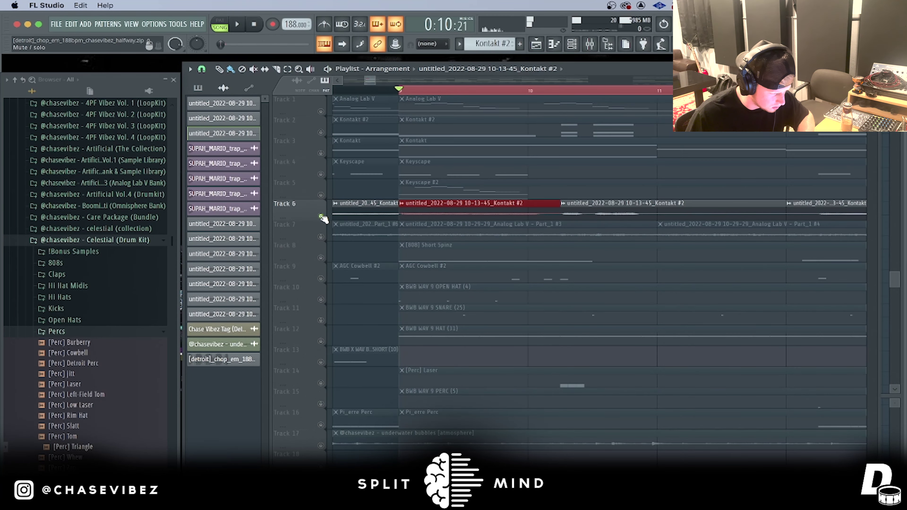
scroll(586, 94, down, 4)
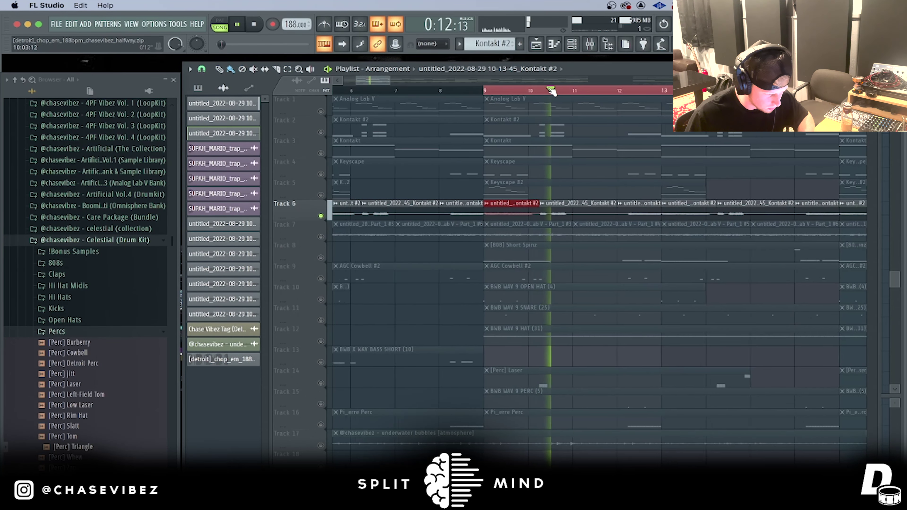
key(space)
scroll(603, 91, up, 4)
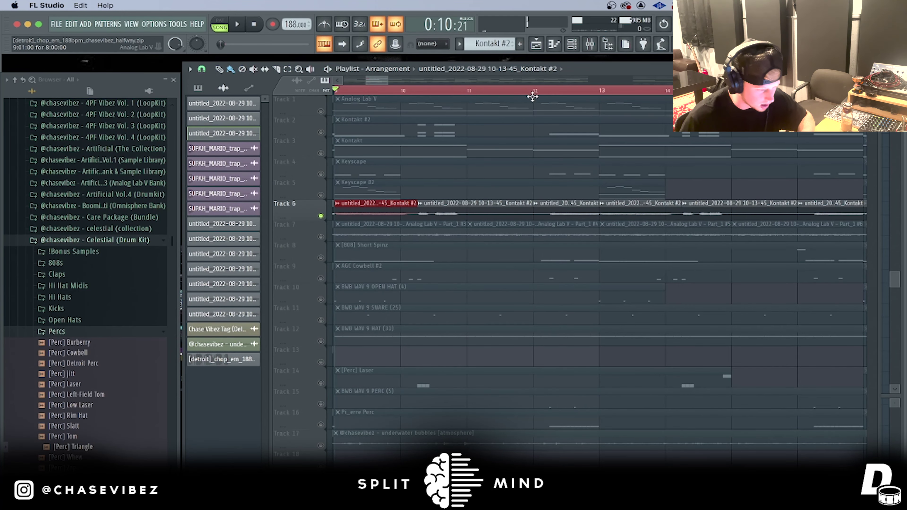
scroll(534, 92, down, 1)
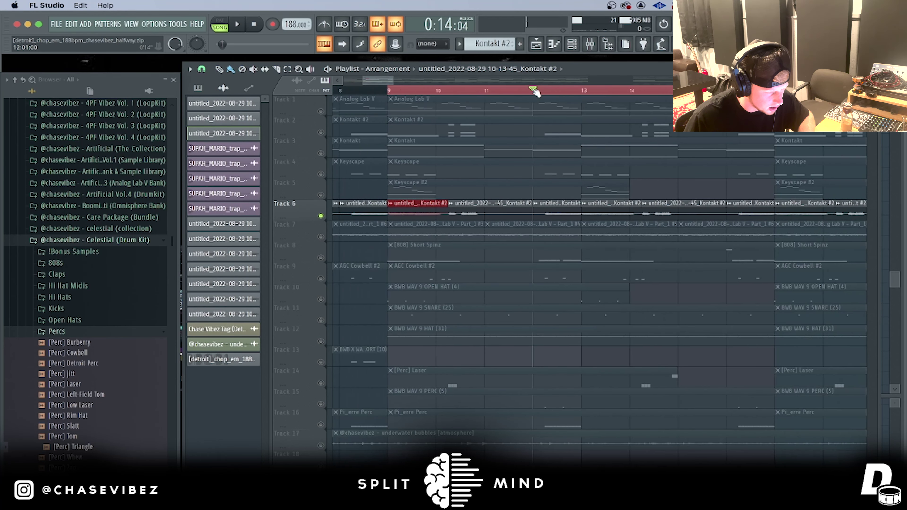
key(space)
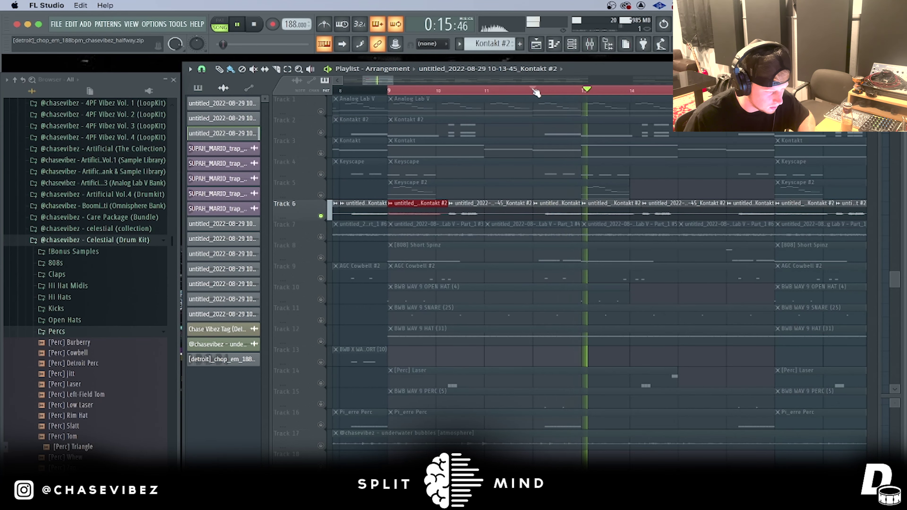
scroll(534, 92, down, 3)
key(space)
Step: Unmute Tracks 5 through 1 and play all melodic layers together from bar 9
click(321, 195)
click(321, 174)
click(321, 153)
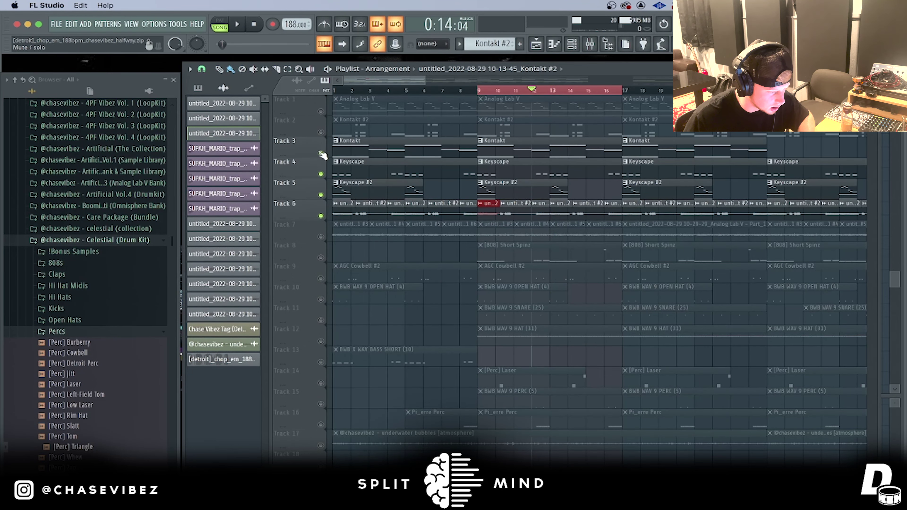
click(321, 132)
click(321, 111)
key(space)
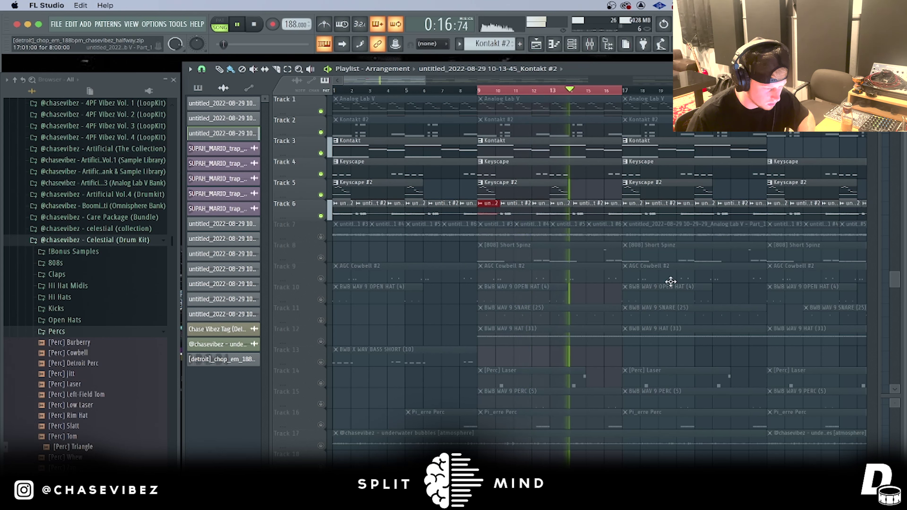
key(space)
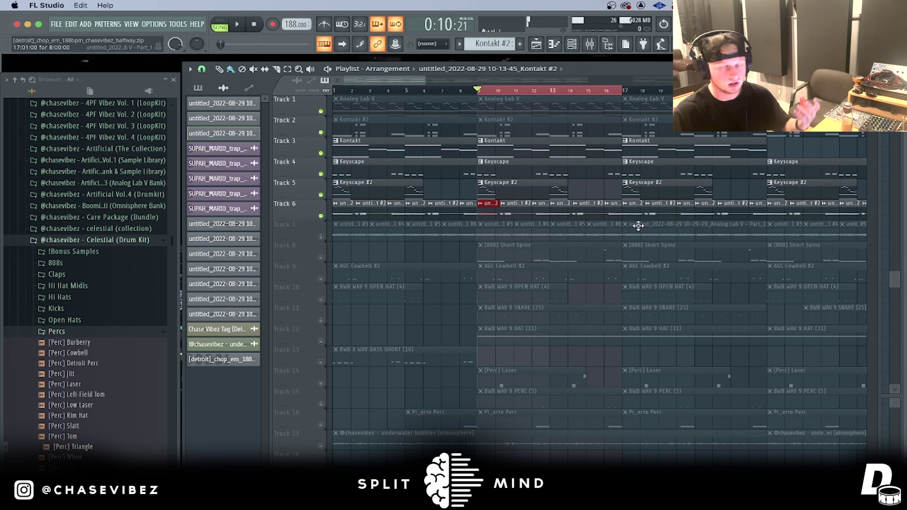
click(579, 48)
Step: Set the channel rack filter to All and open the Analog Lab V piano roll
click(340, 138)
click(335, 146)
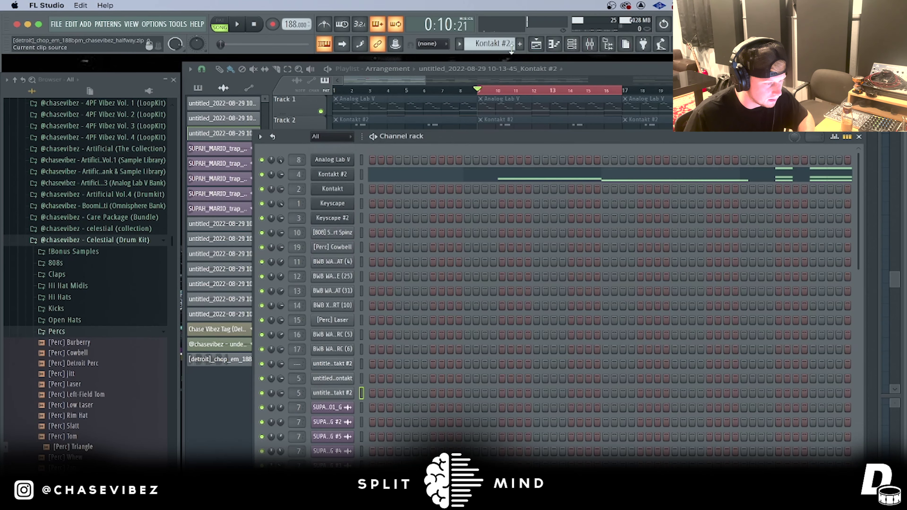
scroll(491, 44, up, 1)
click(476, 158)
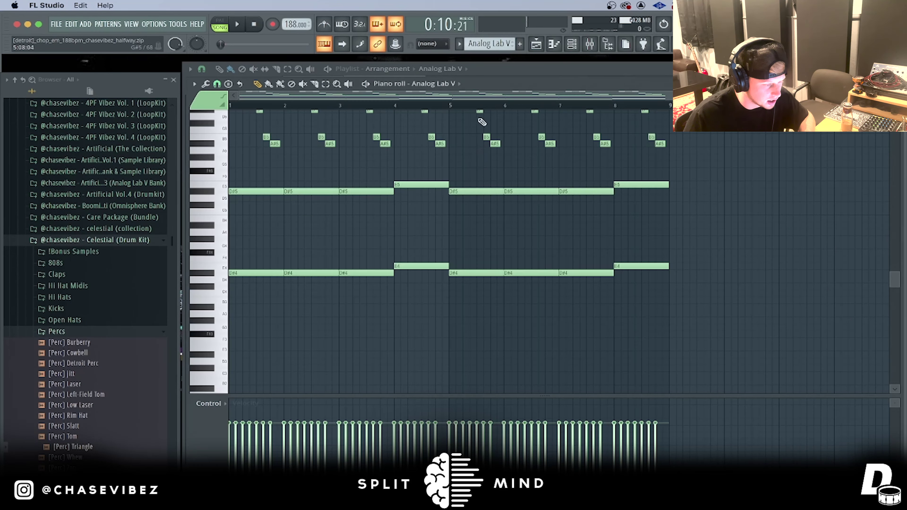
scroll(320, 167, up, 5)
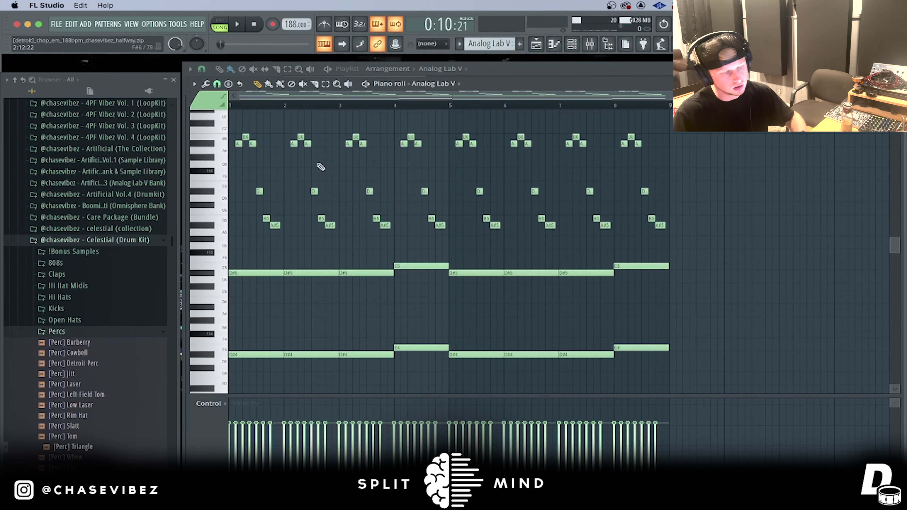
scroll(250, 111, up, 2)
Step: Check the Analog Lab V plugin patch, then play its chord pattern
key(F6)
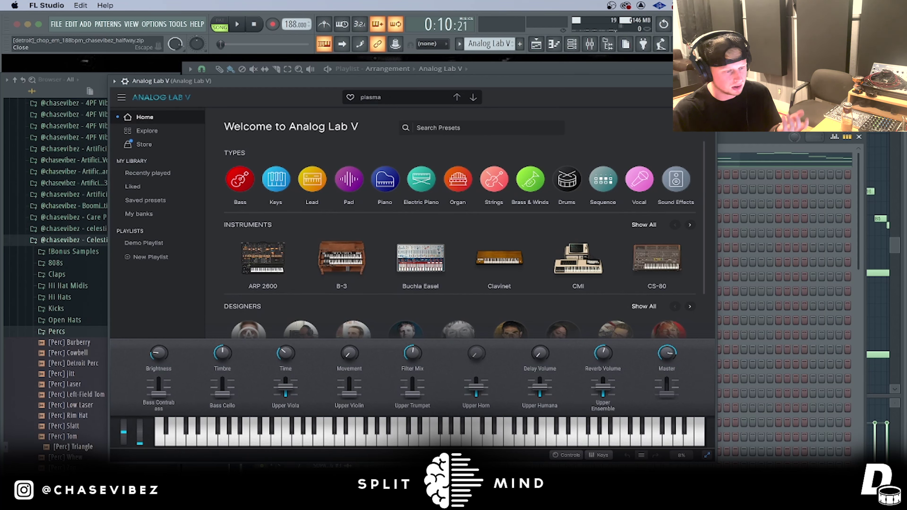
click(709, 81)
key(F6)
scroll(491, 109, down, 2)
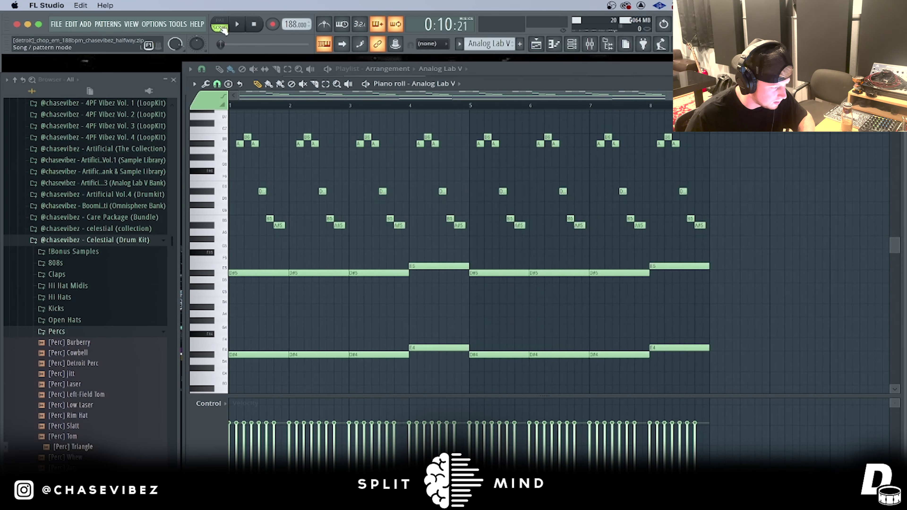
key(space)
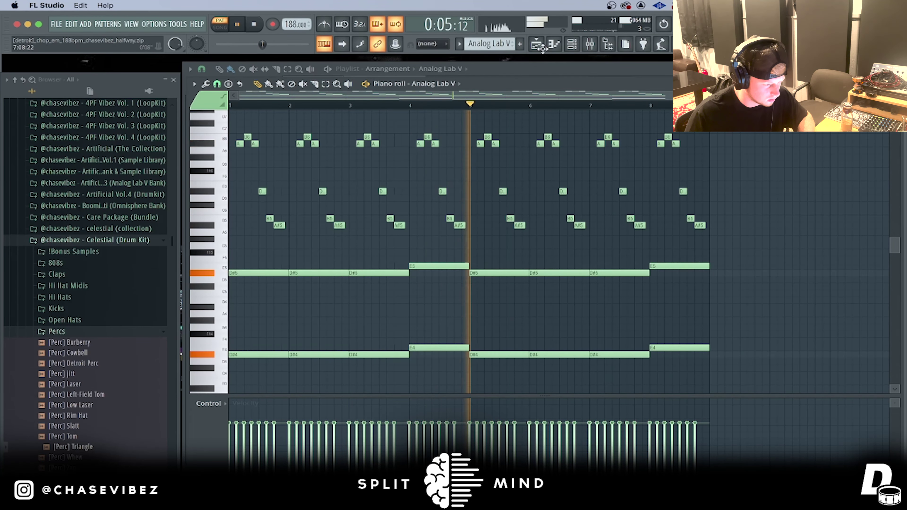
click(536, 44)
key(space)
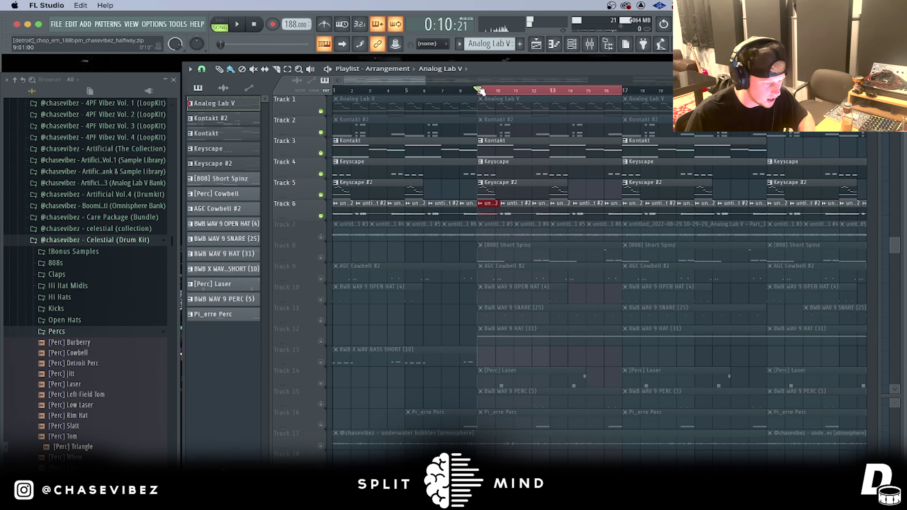
Step: Play the arrangement and check Track 7's Analog Lab V clip settings
scroll(480, 91, down, 4)
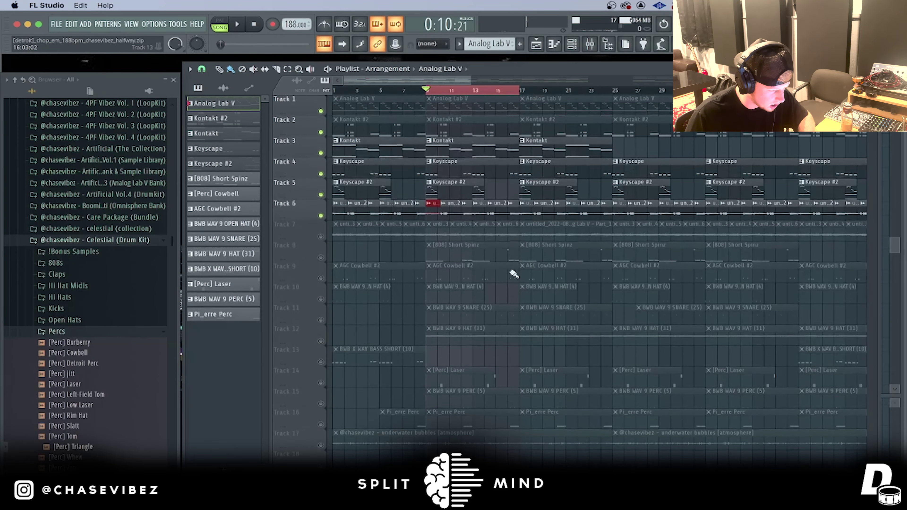
scroll(442, 95, up, 3)
key(space)
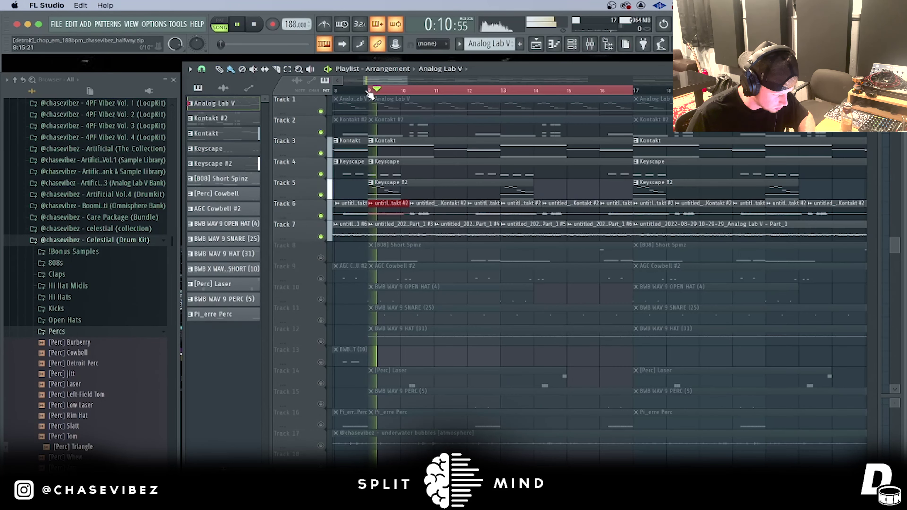
key(space)
double_click(415, 233)
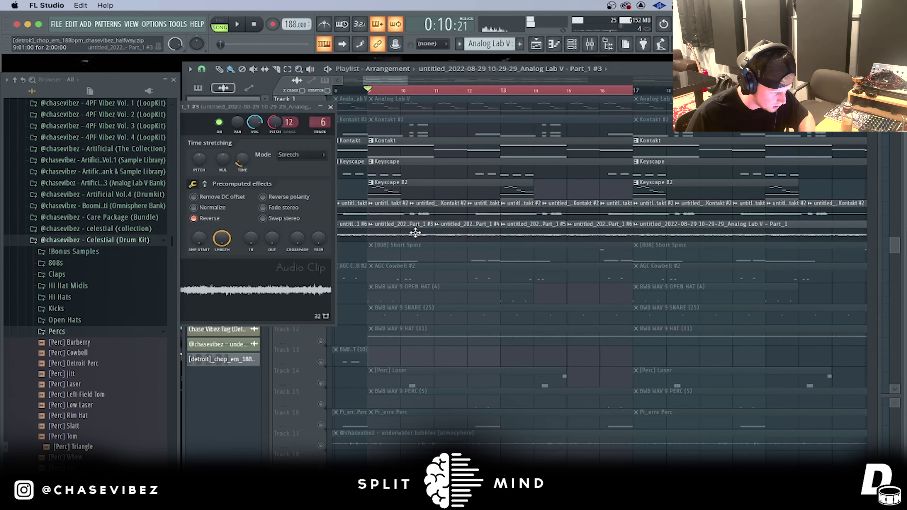
drag(273, 112, 551, 147)
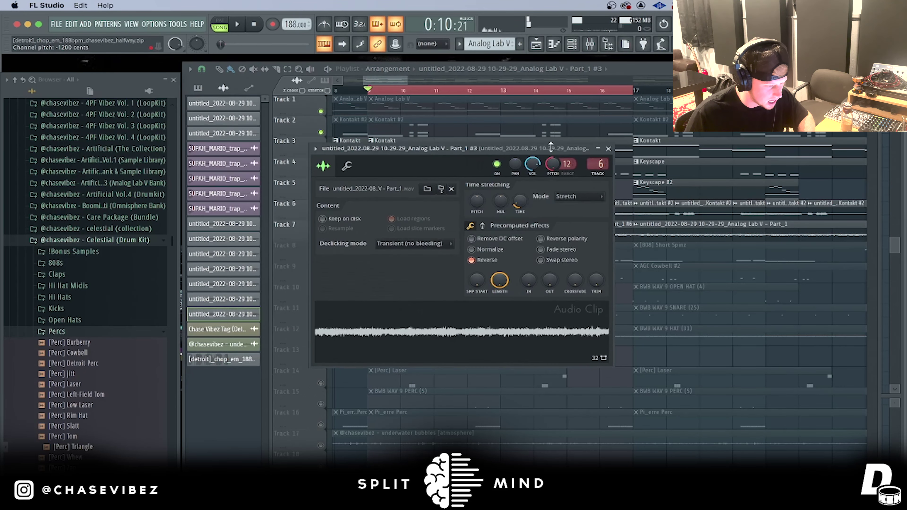
click(608, 149)
Step: Solo Track 7 during playback, then unmute Tracks 6 through 1
right_click(321, 237)
key(space)
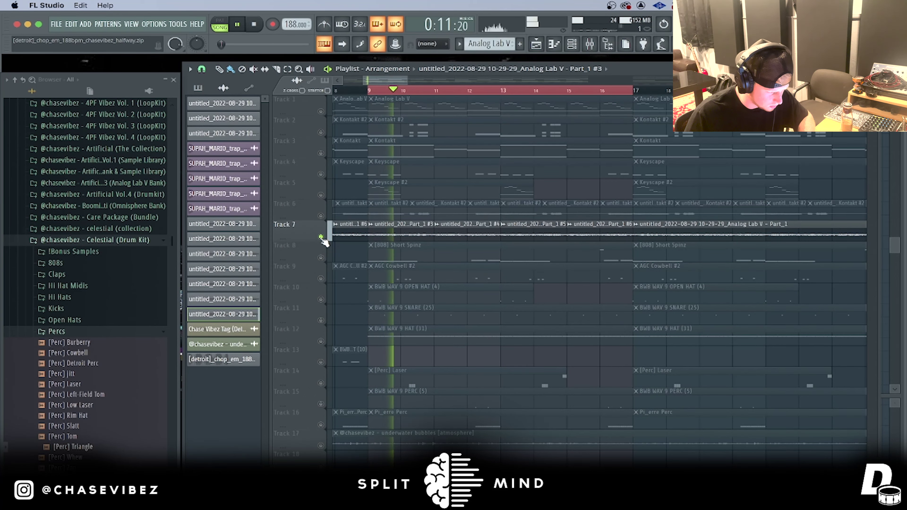
click(321, 216)
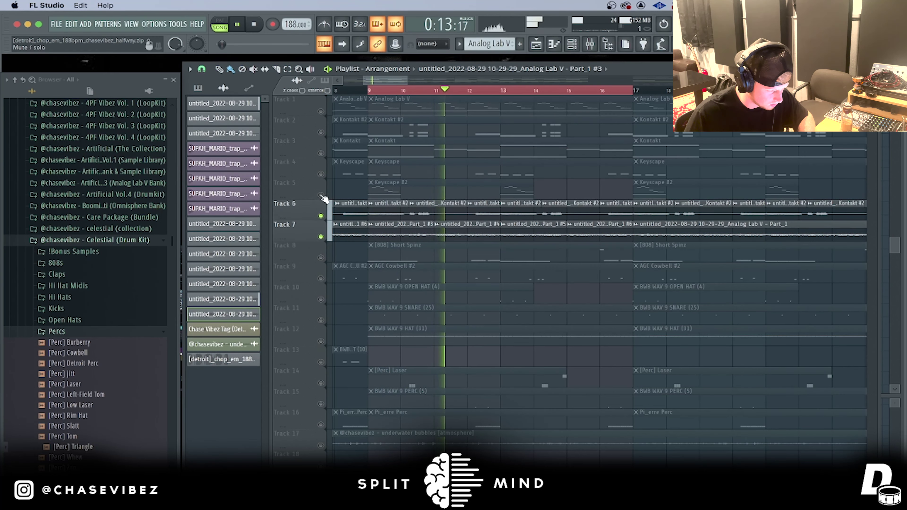
click(321, 195)
click(320, 174)
click(321, 152)
click(321, 132)
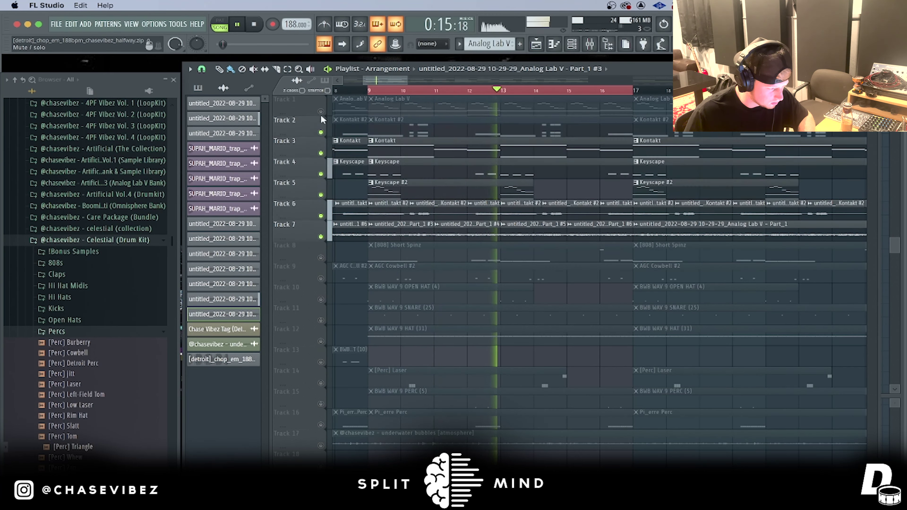
click(321, 111)
scroll(602, 92, down, 3)
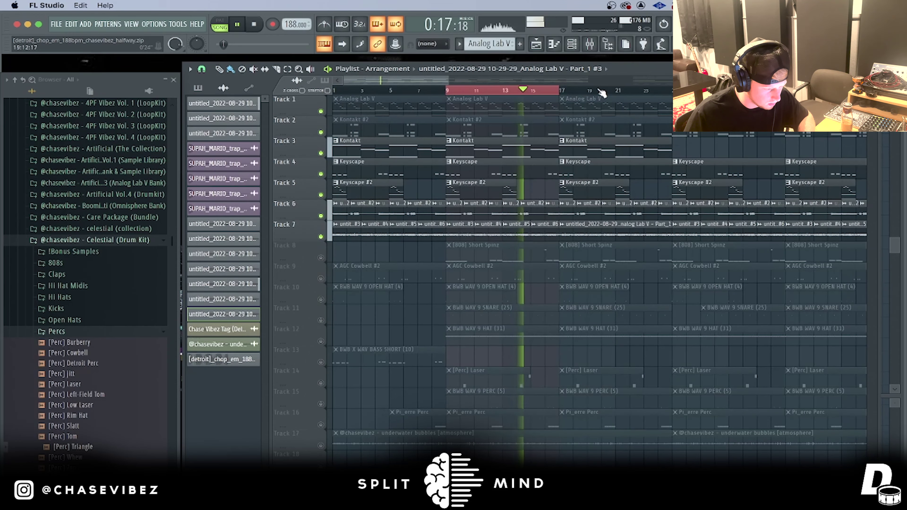
key(space)
Step: Select bars 9–25, play from bar 17 and recheck Track 7's clip settings
drag(673, 91, 448, 106)
scroll(563, 87, right, 2)
click(555, 90)
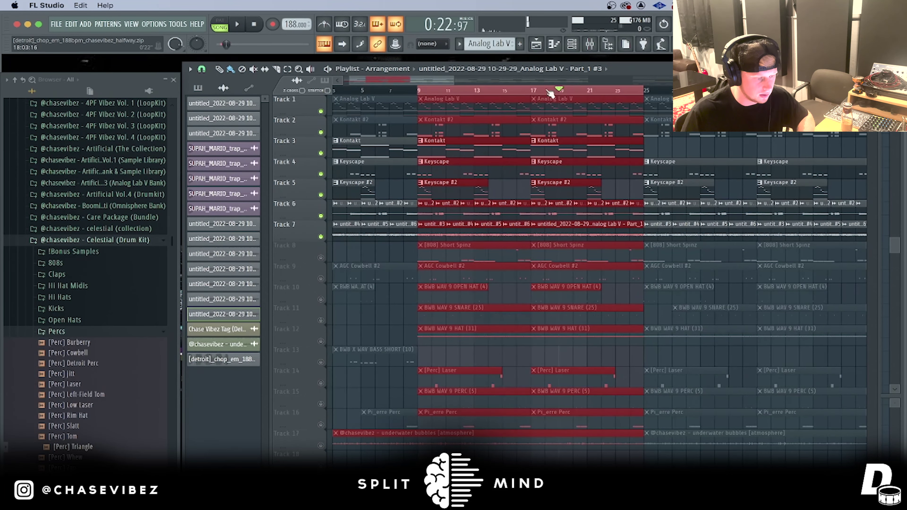
key(space)
double_click(582, 230)
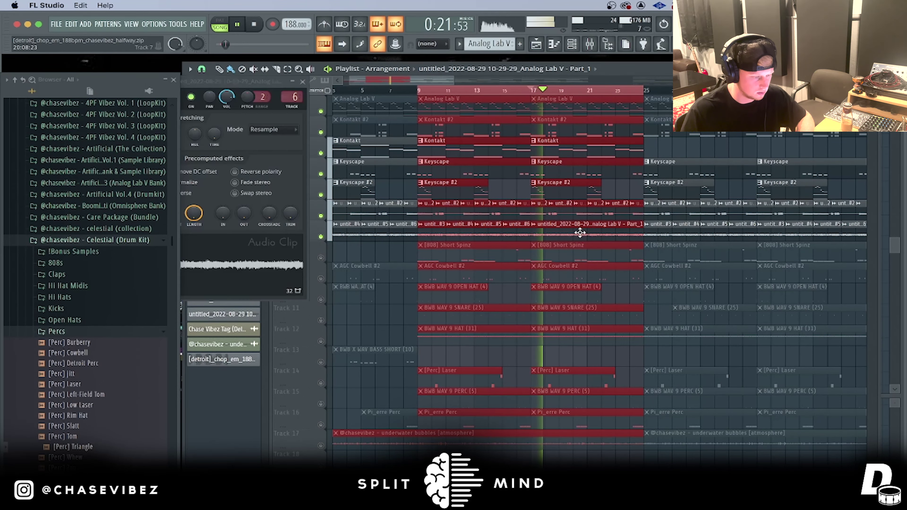
drag(257, 82, 573, 174)
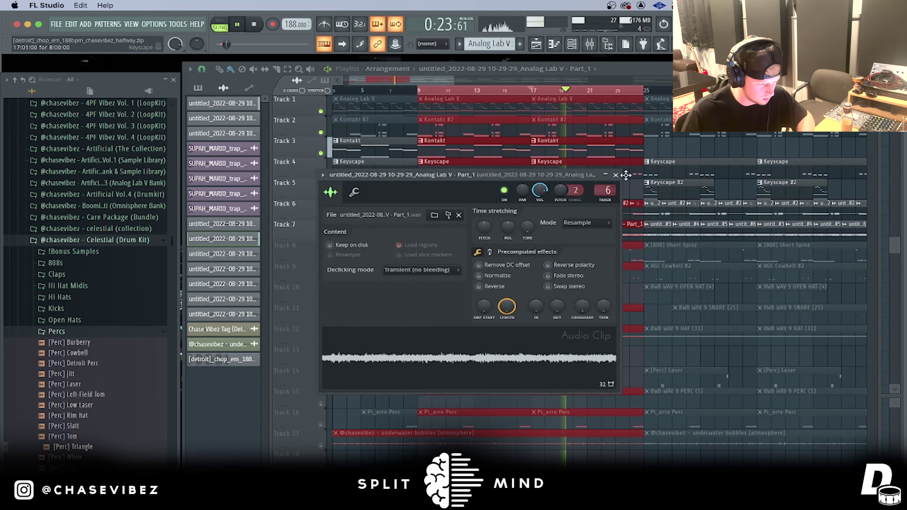
click(620, 174)
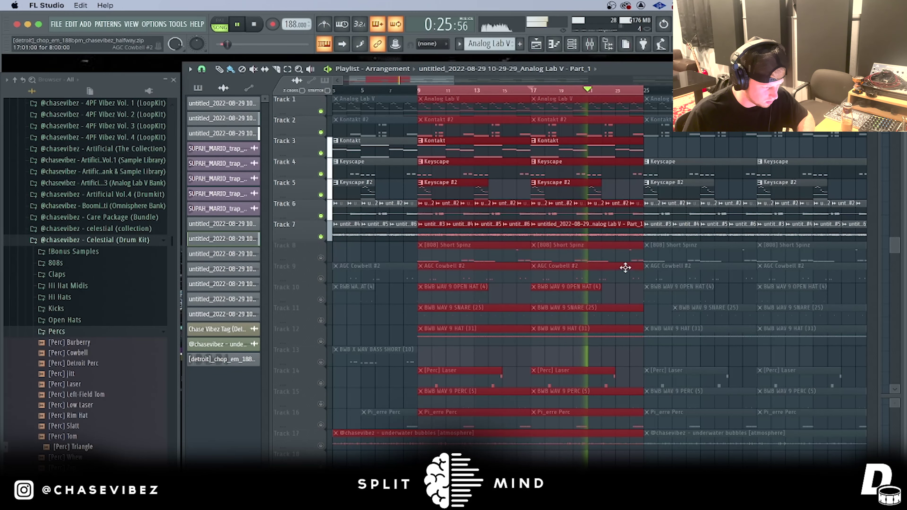
scroll(597, 229, down, 2)
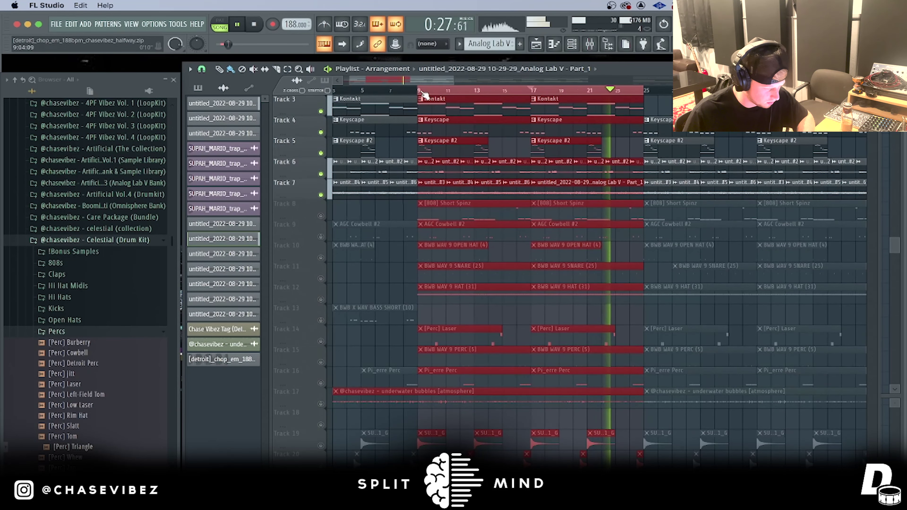
scroll(424, 94, up, 3)
key(space)
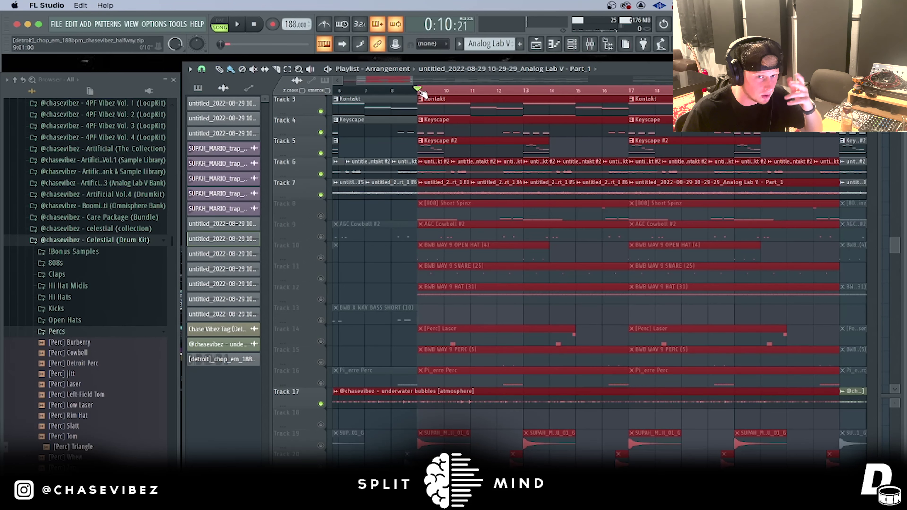
Step: Play from bar 9 and unmute Tracks 7 down to 1 over the underwater bubbles
scroll(424, 94, down, 2)
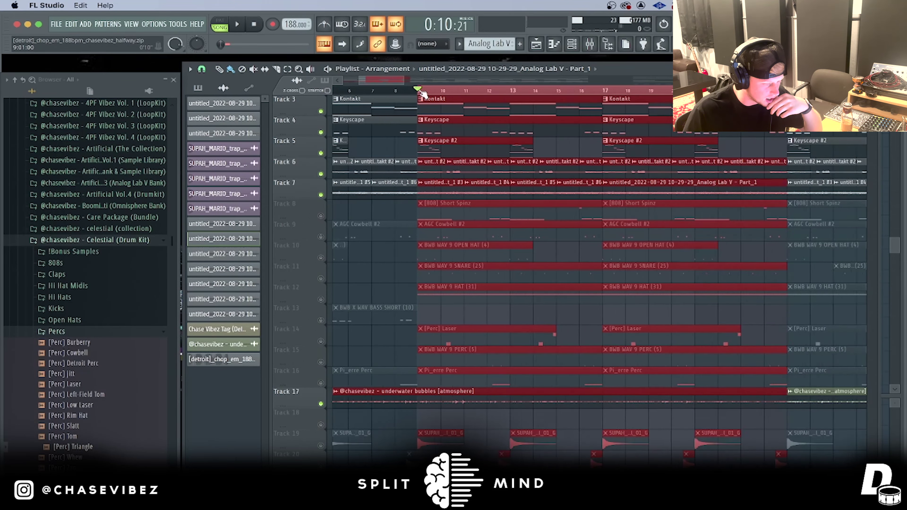
scroll(423, 95, up, 3)
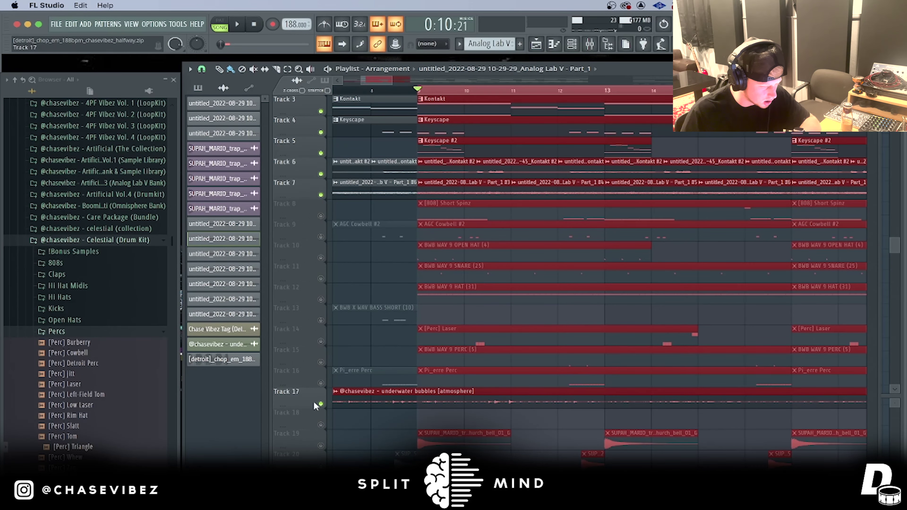
scroll(316, 403, down, 3)
key(space)
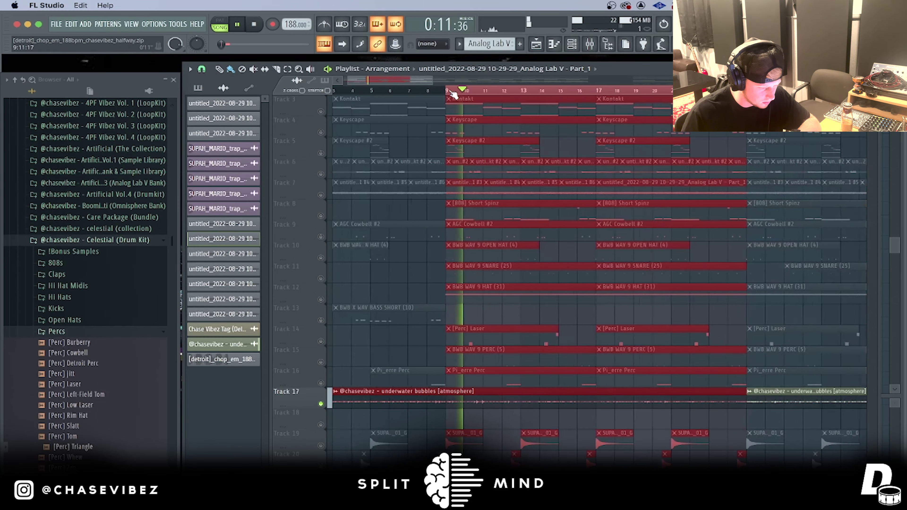
scroll(568, 212, up, 1)
scroll(567, 212, down, 2)
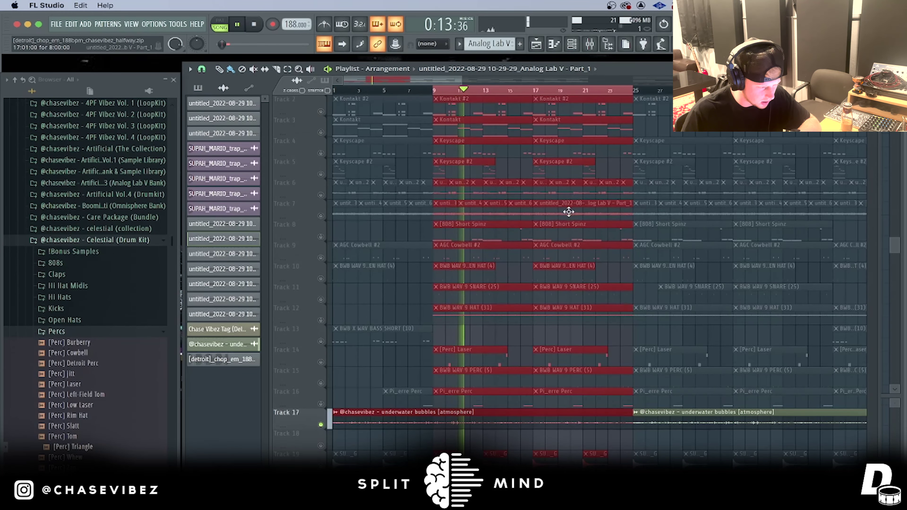
scroll(464, 204, up, 1)
click(320, 236)
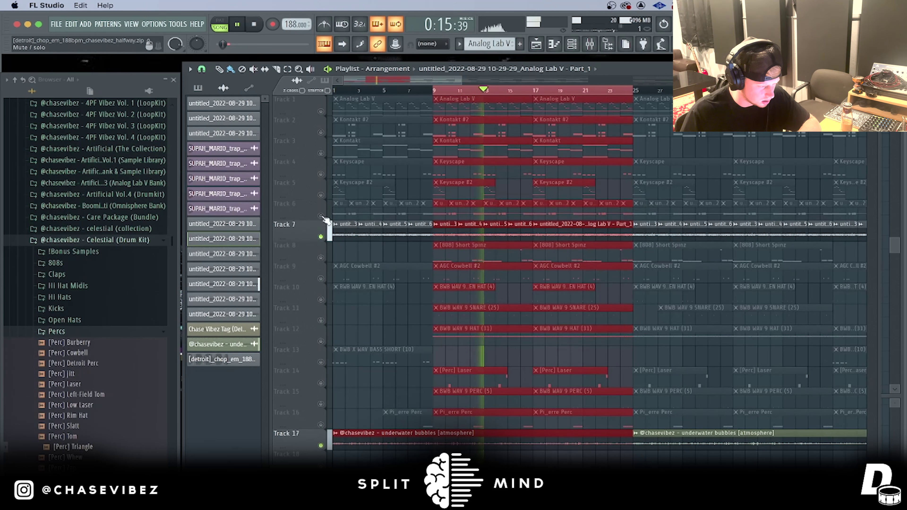
click(321, 216)
click(321, 194)
click(321, 174)
click(321, 153)
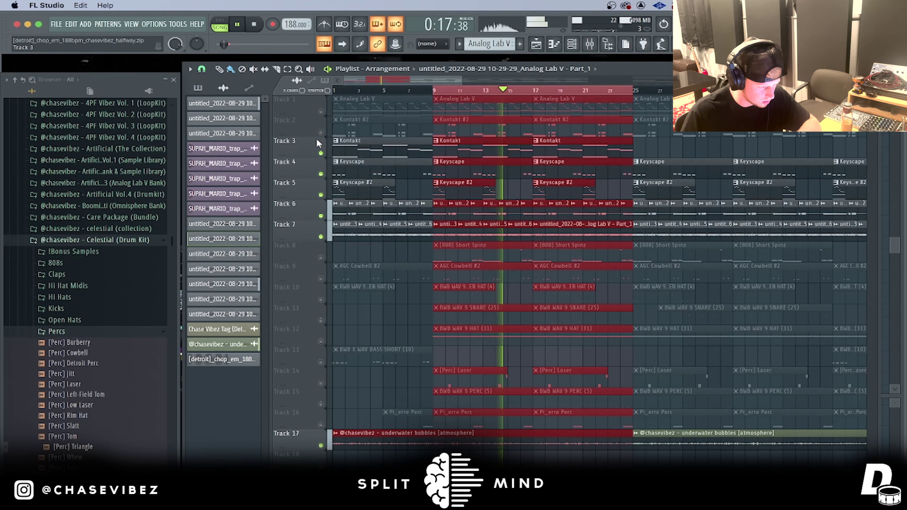
click(320, 133)
click(320, 112)
scroll(521, 266, down, 8)
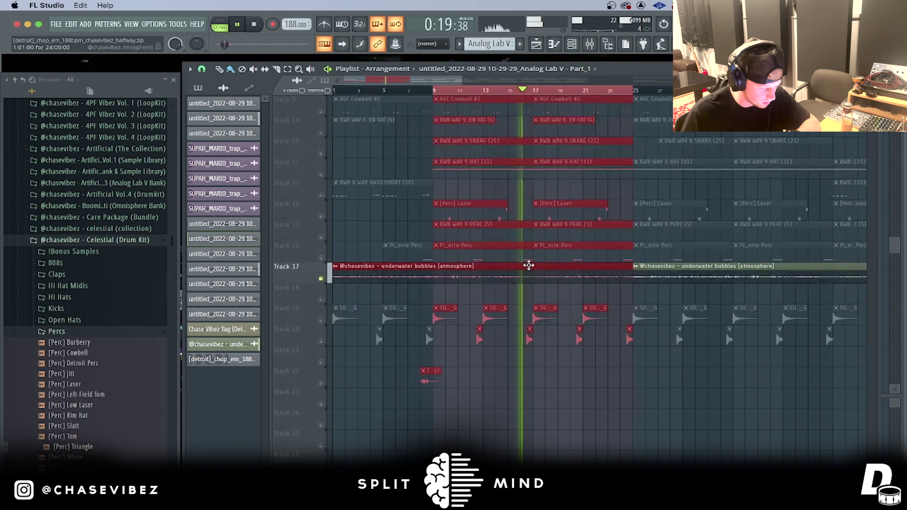
key(space)
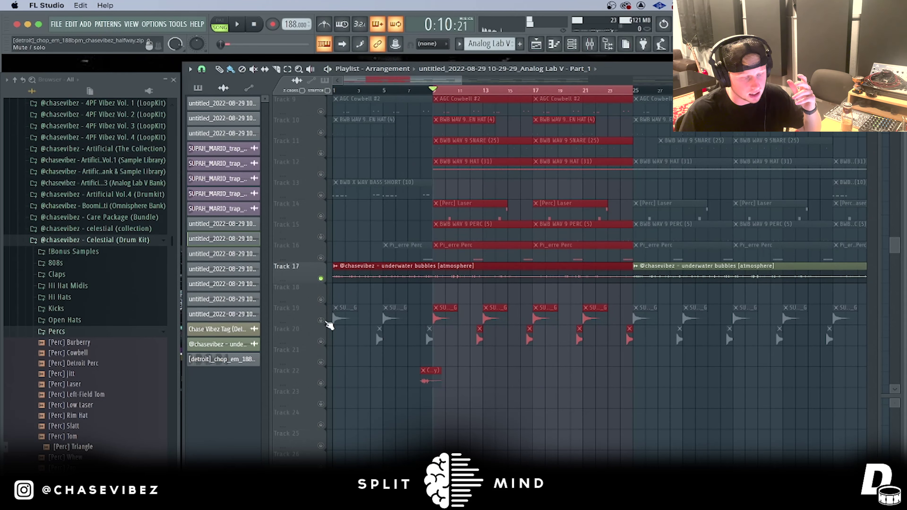
Step: Unmute bell Tracks 19 and 20 and audition Track 19 soloed
click(321, 320)
click(320, 341)
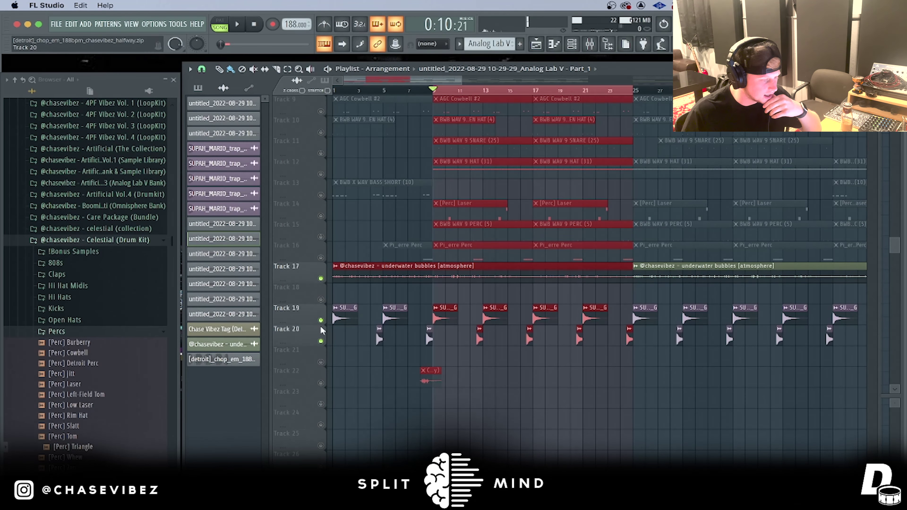
right_click(321, 320)
key(space)
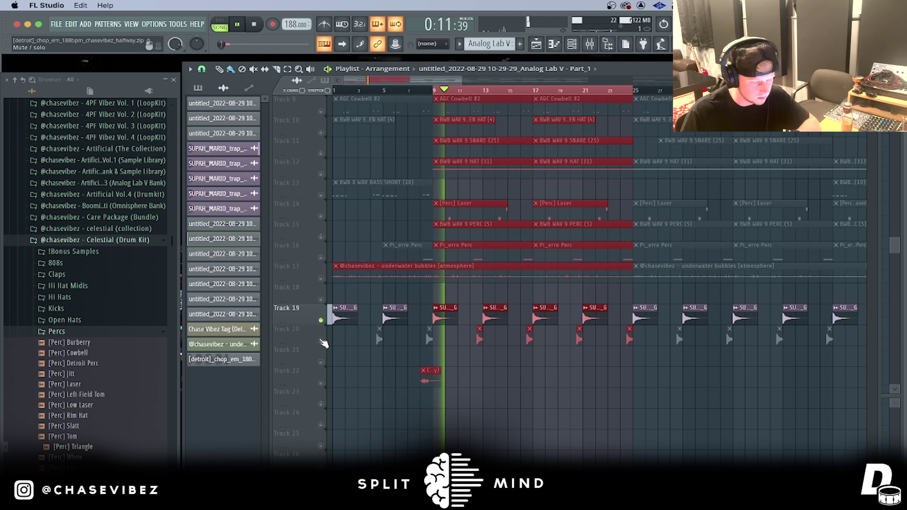
click(320, 341)
key(space)
Step: Inspect the church bell clip's sample settings
double_click(438, 313)
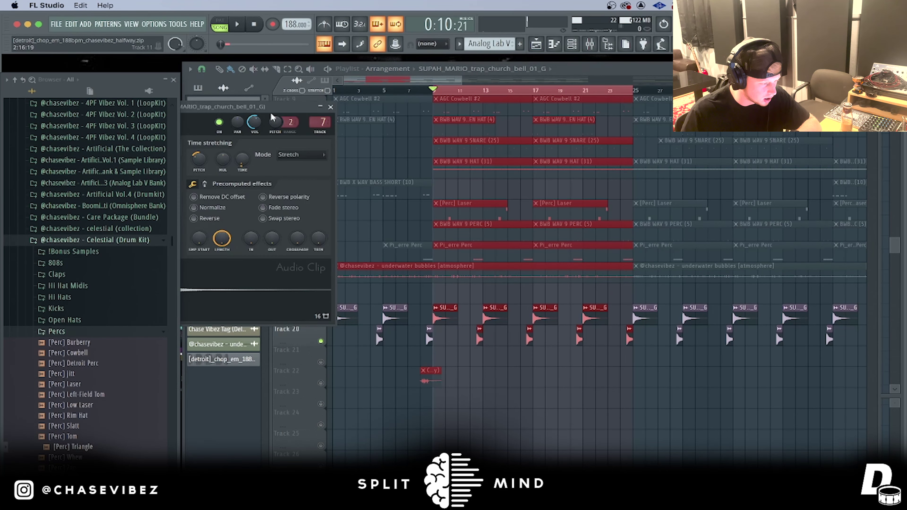
click(545, 169)
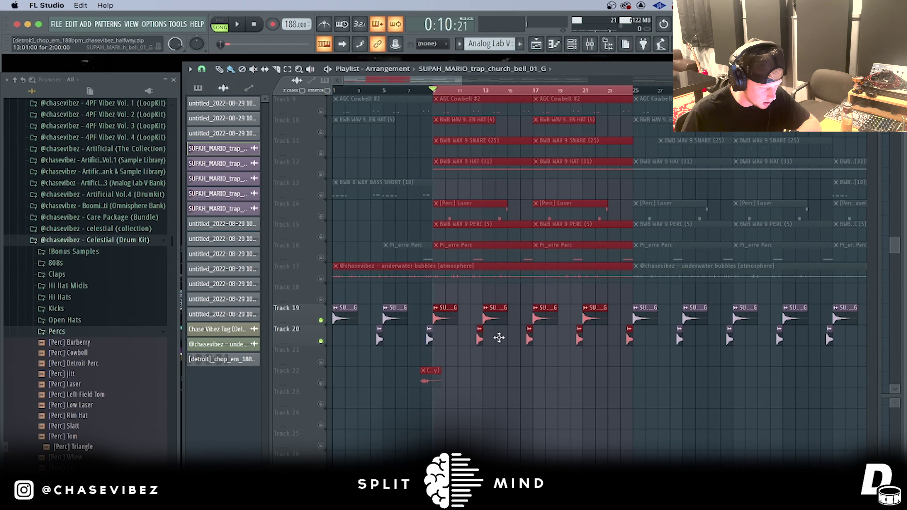
scroll(463, 319, up, 3)
double_click(462, 319)
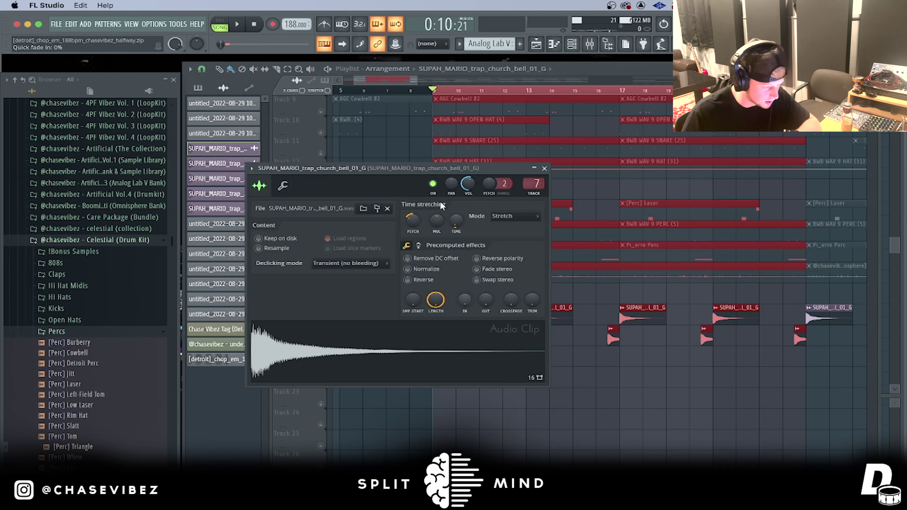
click(544, 168)
scroll(508, 264, up, 3)
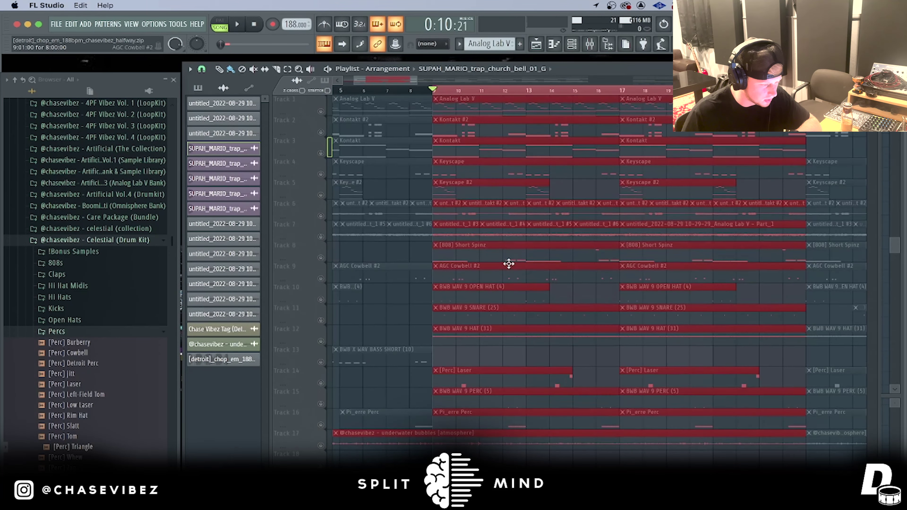
Step: Unmute Tracks 1–7 in one drag and play the bells with the keys
drag(322, 234, 321, 111)
key(space)
scroll(679, 238, down, 3)
scroll(550, 93, down, 3)
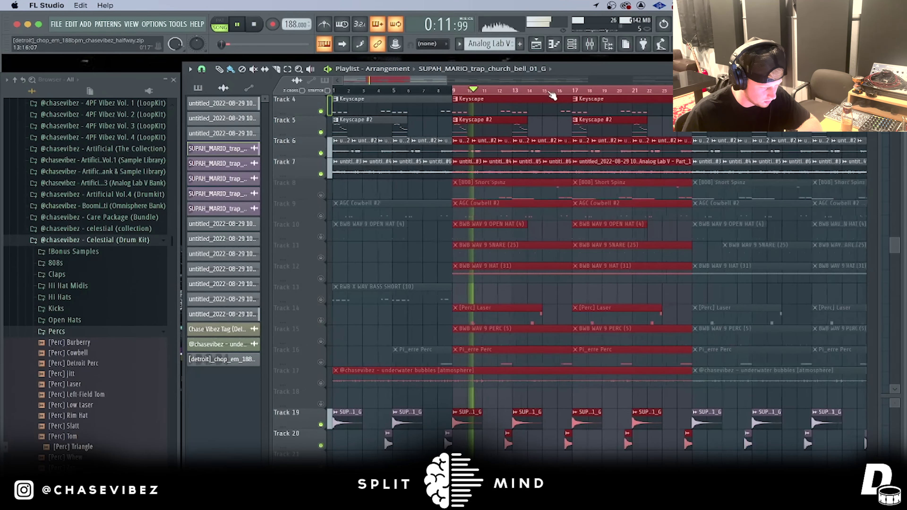
scroll(682, 166, down, 3)
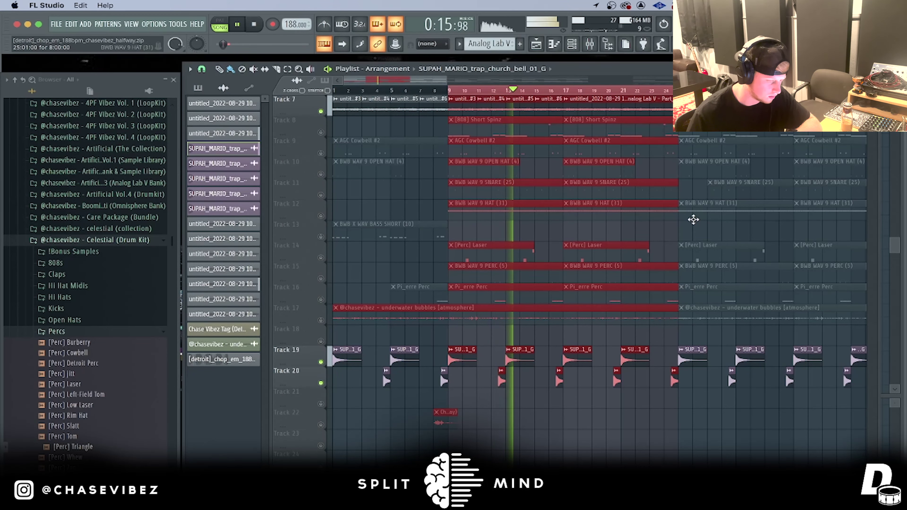
scroll(552, 92, up, 4)
scroll(551, 92, down, 5)
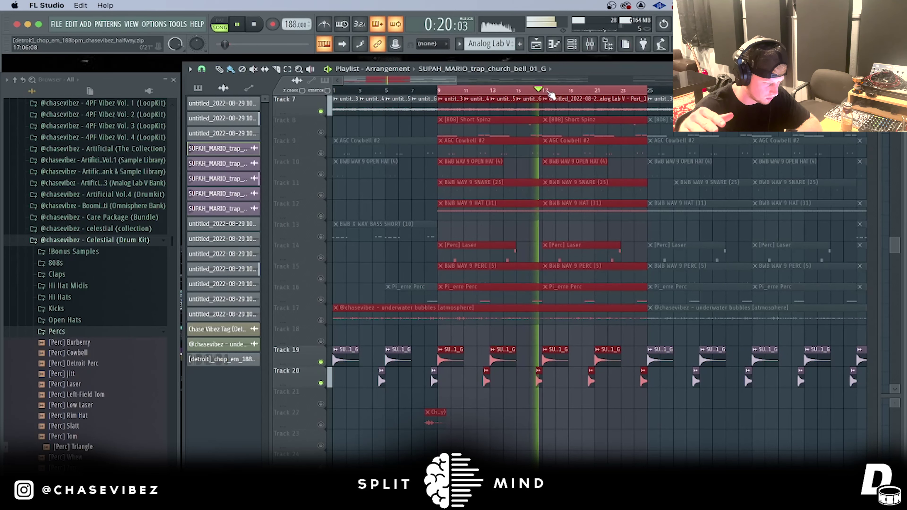
scroll(567, 180, up, 2)
scroll(566, 180, up, 4)
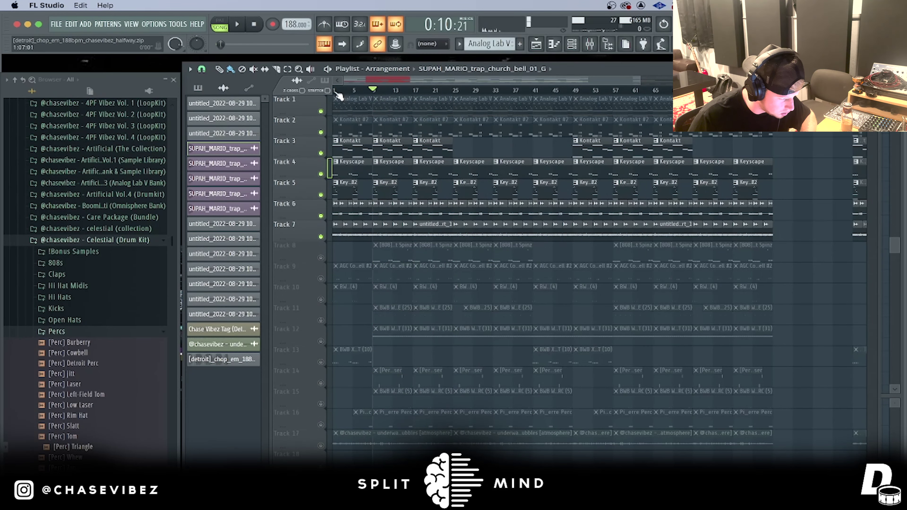
Step: Review sections by selecting bars 1–19, 1–9 and 9–22 on the ruler, then clear
drag(334, 92, 520, 102)
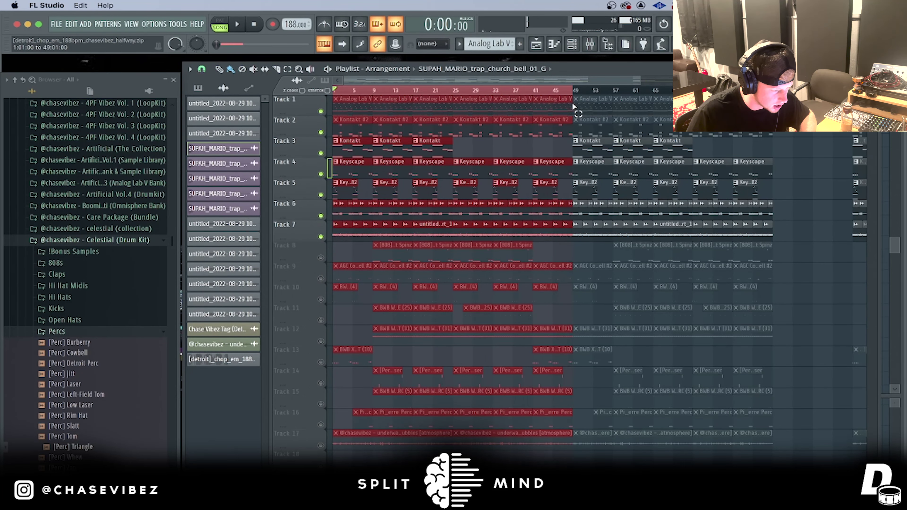
scroll(359, 92, up, 5)
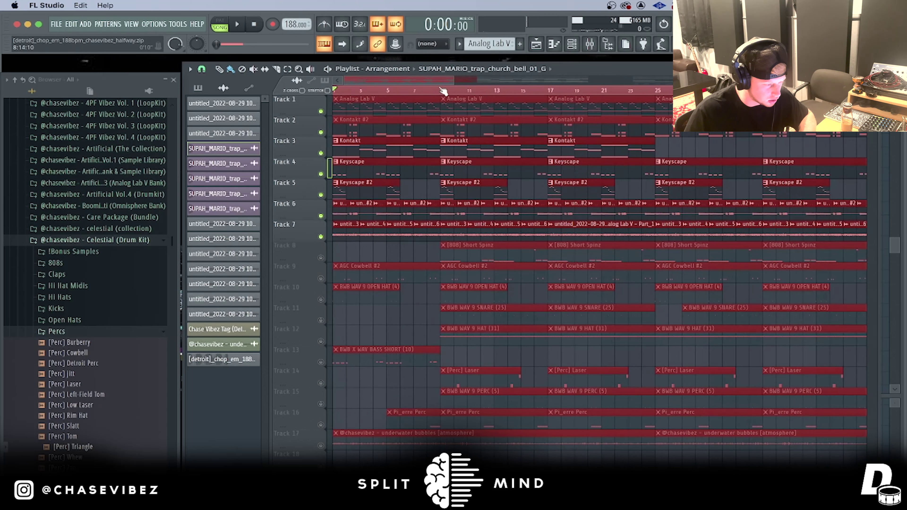
drag(443, 91, 334, 92)
drag(444, 92, 641, 97)
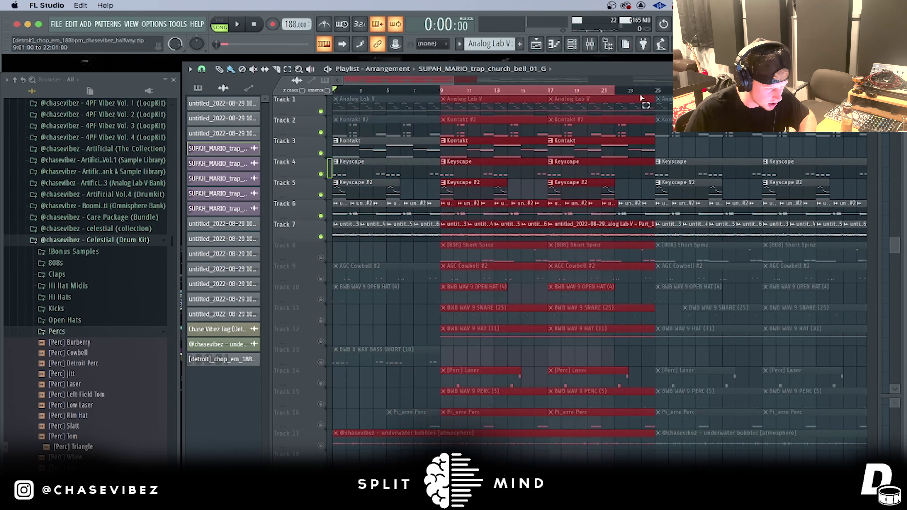
drag(442, 79, 487, 80)
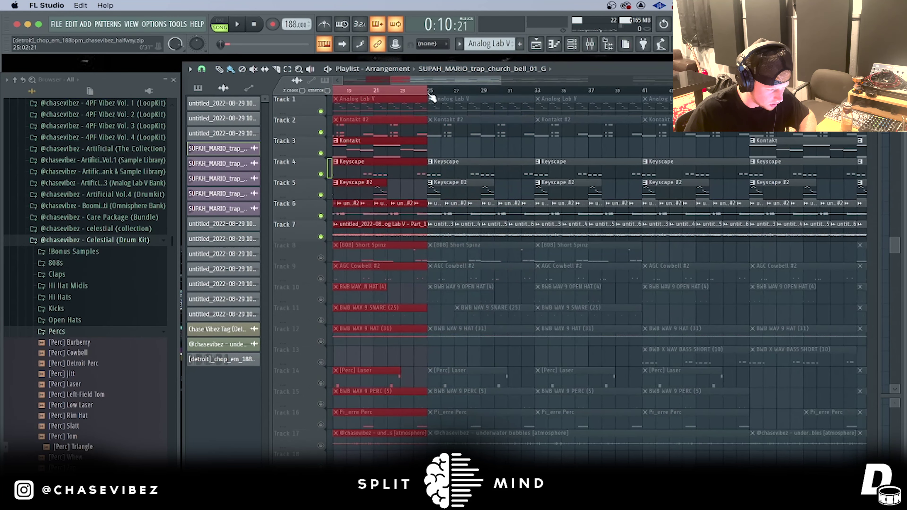
drag(429, 92, 724, 98)
scroll(643, 94, down, 3)
key(ctrl+d)
scroll(409, 93, down, 5)
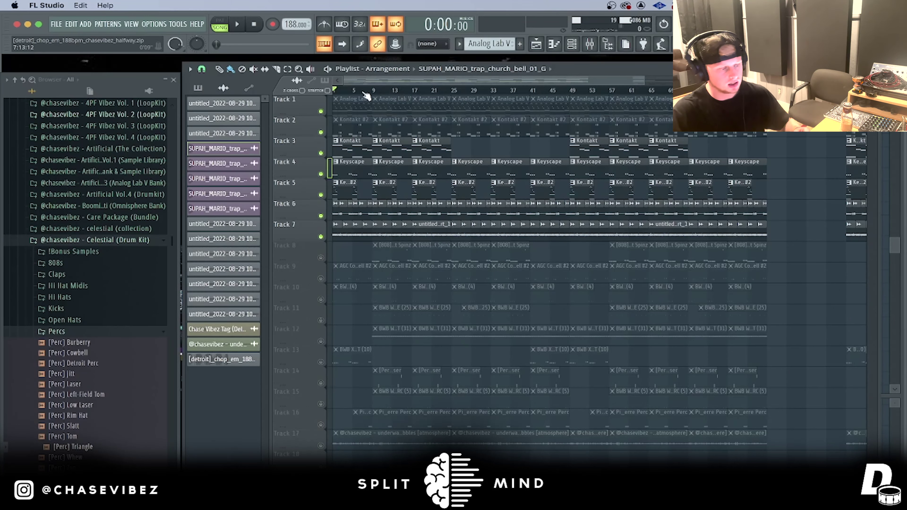
scroll(366, 94, up, 2)
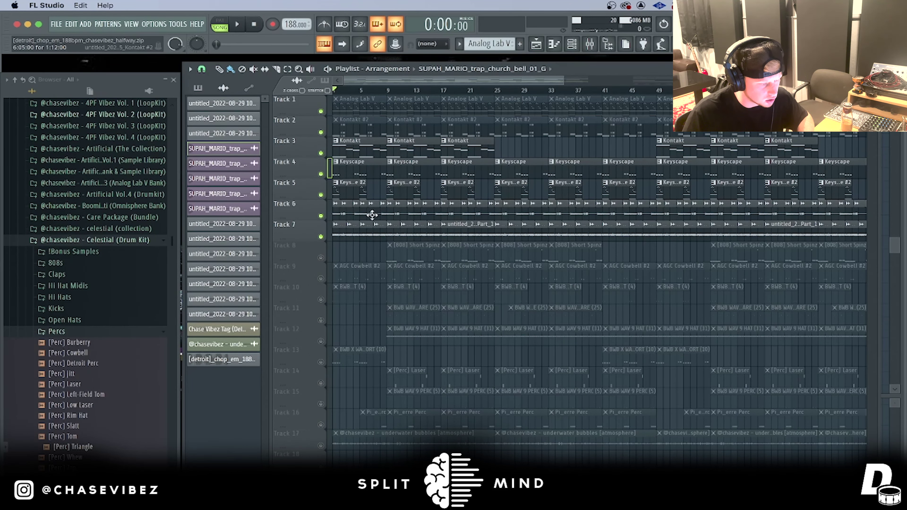
Step: Select then deselect the Tracks 2–7 clips, rewind to bar 1, and open the Track 13 bass clip
drag(434, 229, 372, 99)
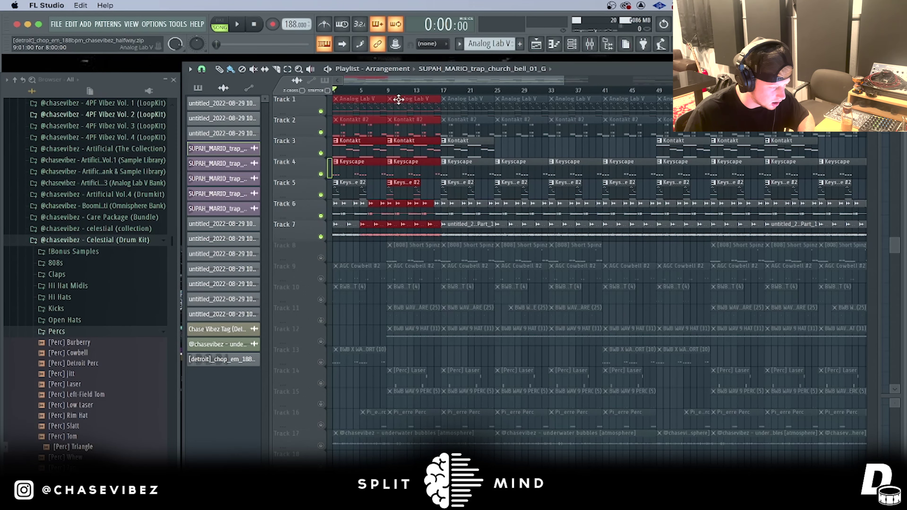
scroll(398, 100, up, 3)
scroll(513, 94, down, 4)
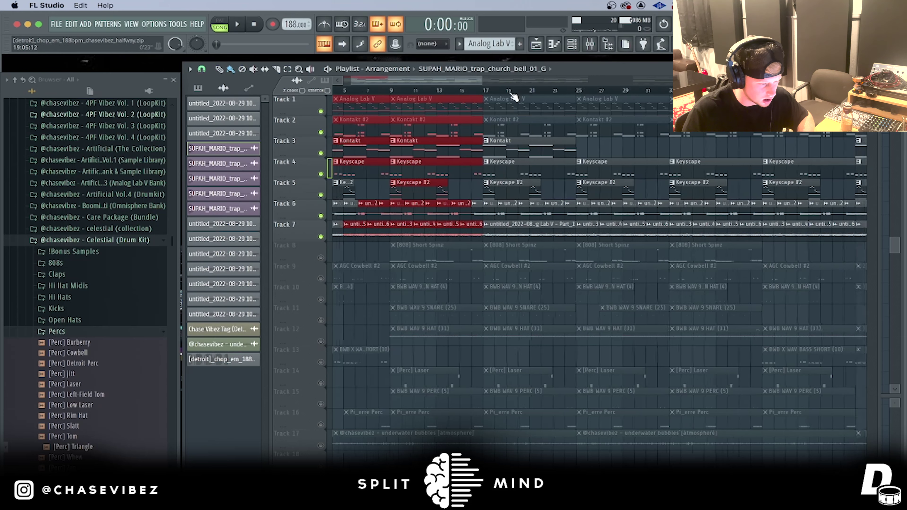
key(super+d)
drag(513, 90, 274, 87)
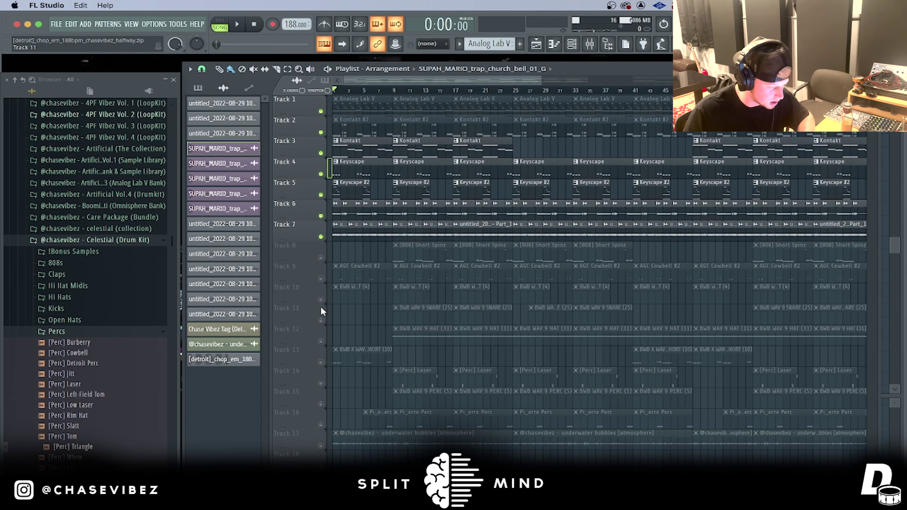
double_click(343, 358)
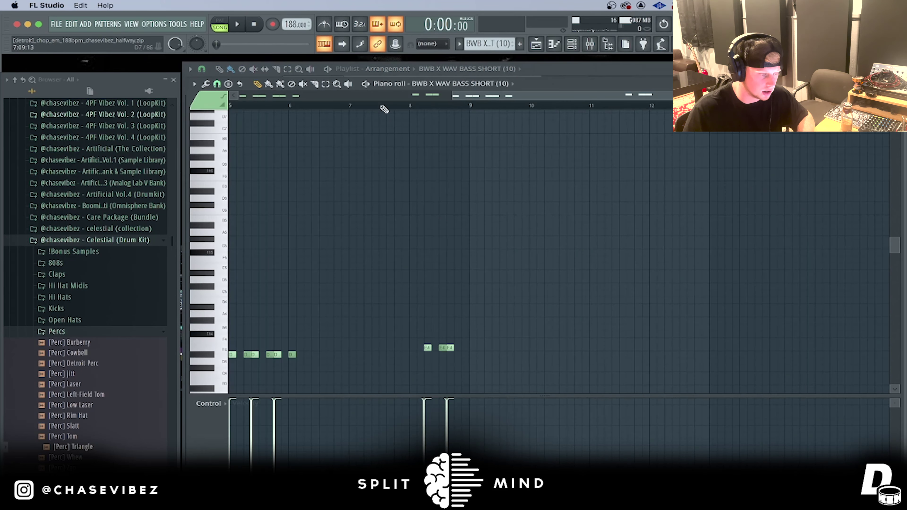
Step: Preview the BWB X WAV BASS SHORT (10) pattern and return to the playlist
scroll(218, 356, down, 2)
key(space)
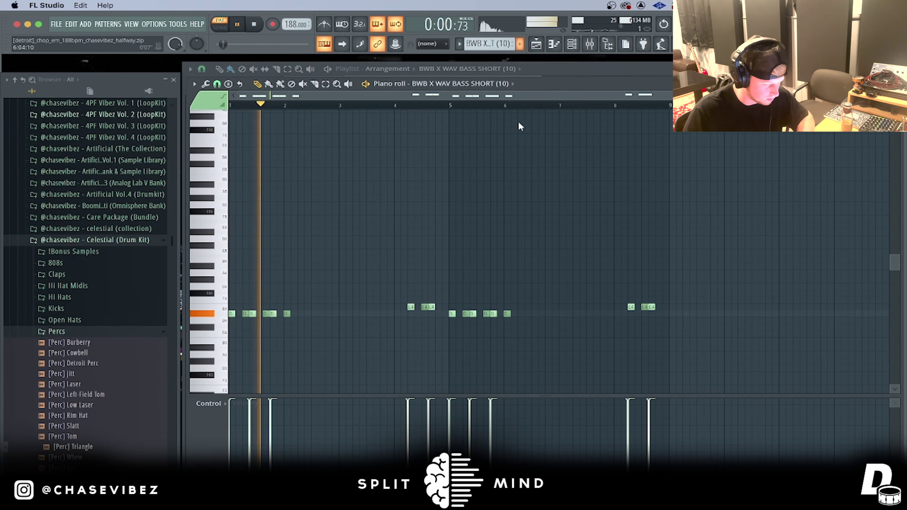
scroll(552, 212, down, 2)
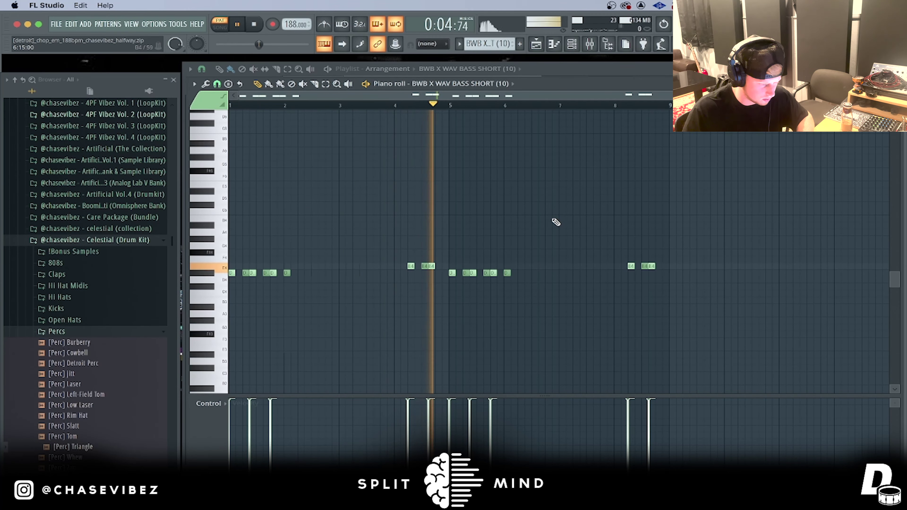
click(540, 51)
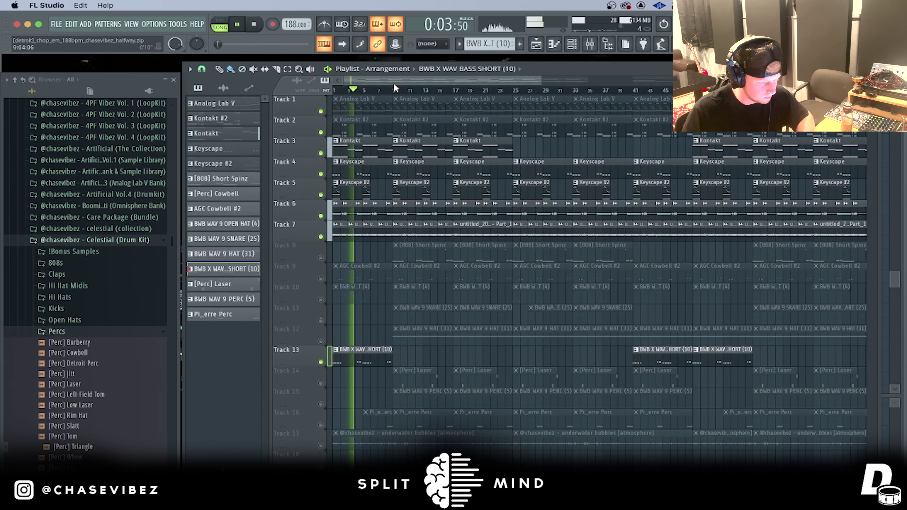
key(space)
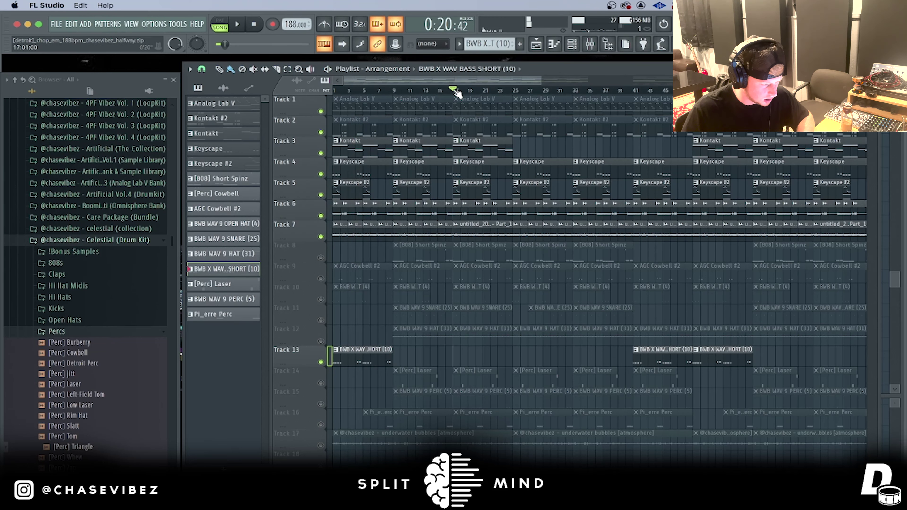
double_click(492, 230)
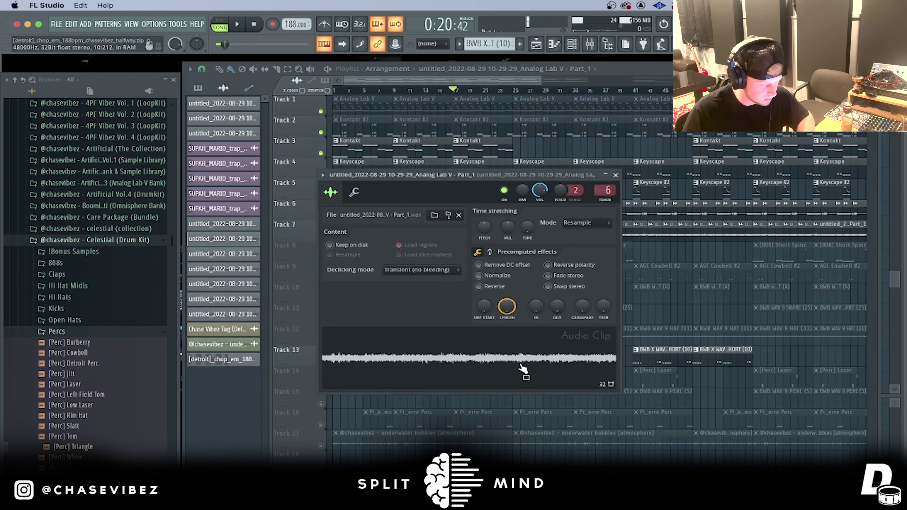
click(615, 174)
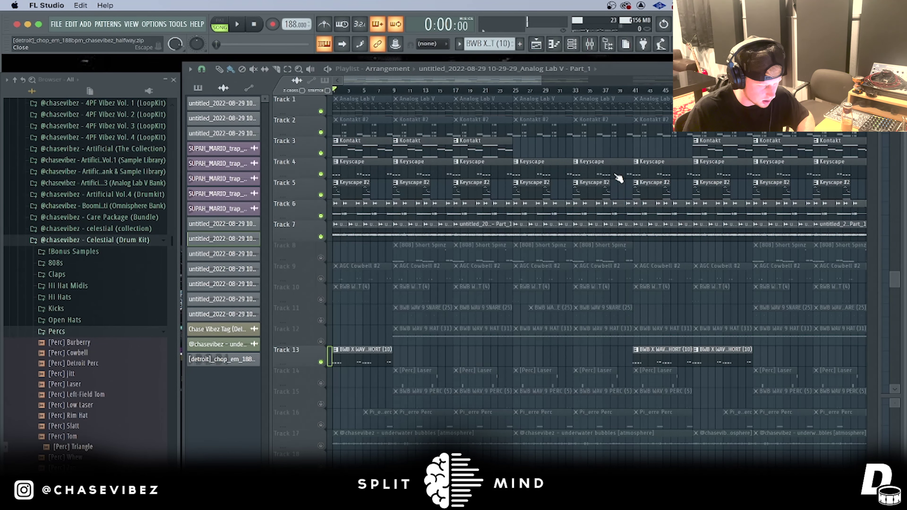
key(space)
click(455, 91)
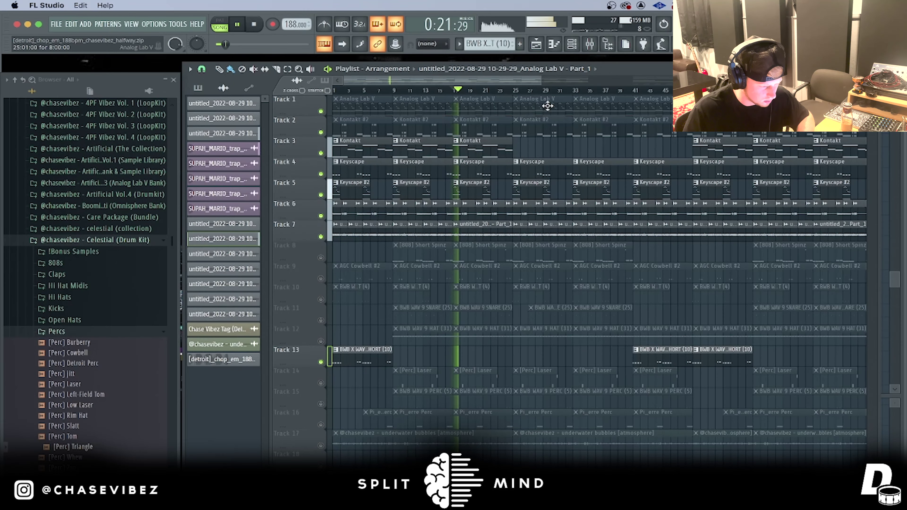
key(space)
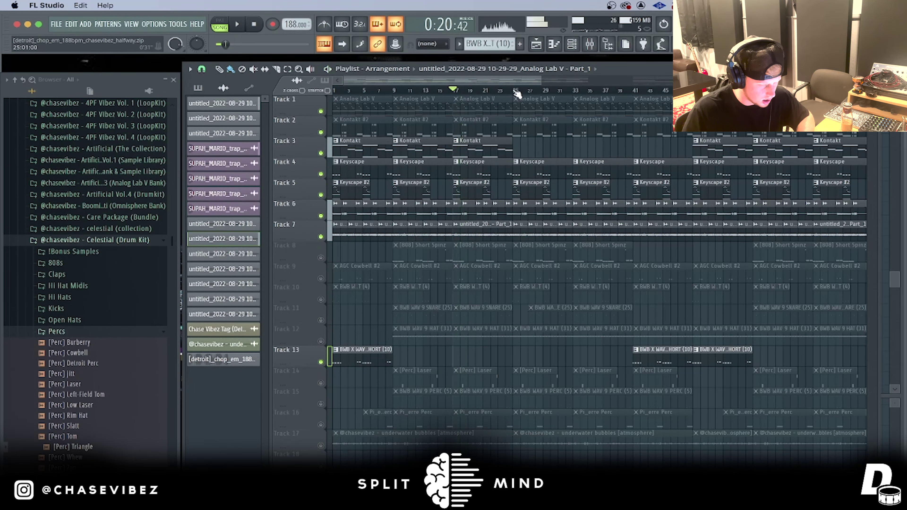
double_click(526, 230)
click(608, 149)
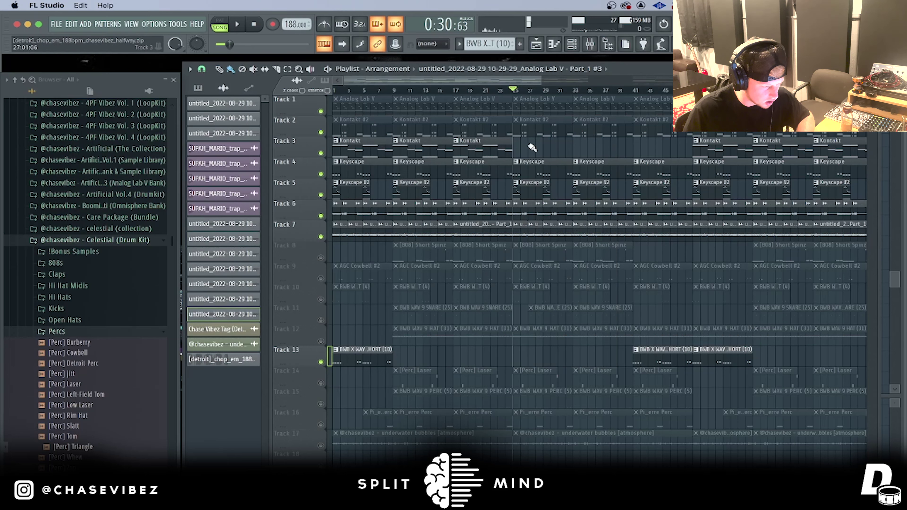
drag(530, 146, 393, 139)
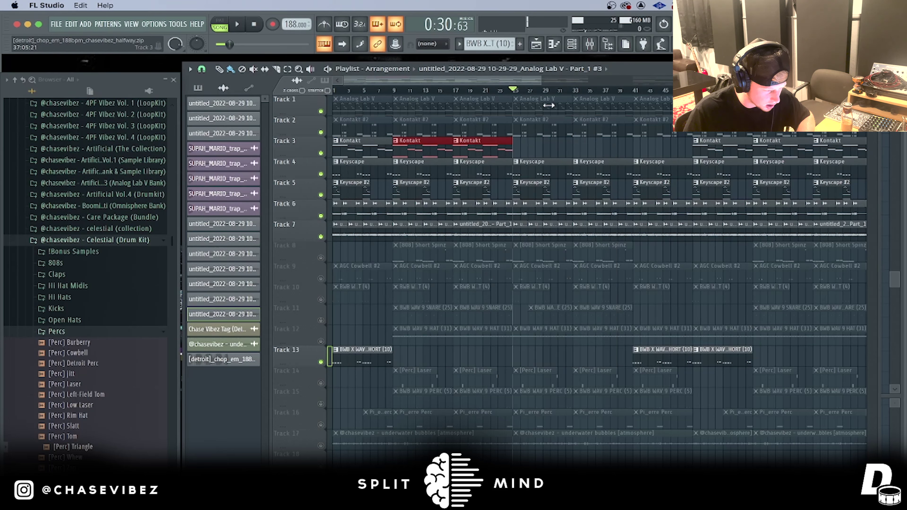
Step: Play the arrangement from bar 30, then stop it
key(space)
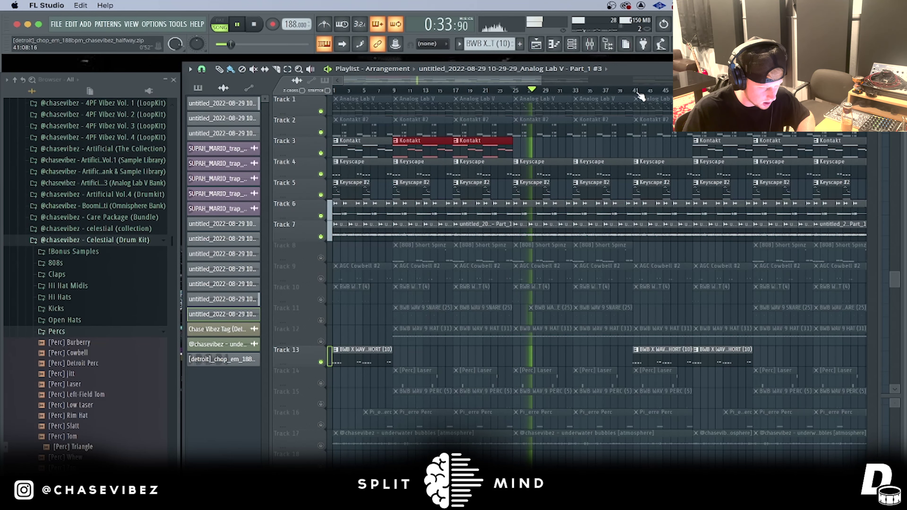
key(space)
scroll(634, 94, down, 2)
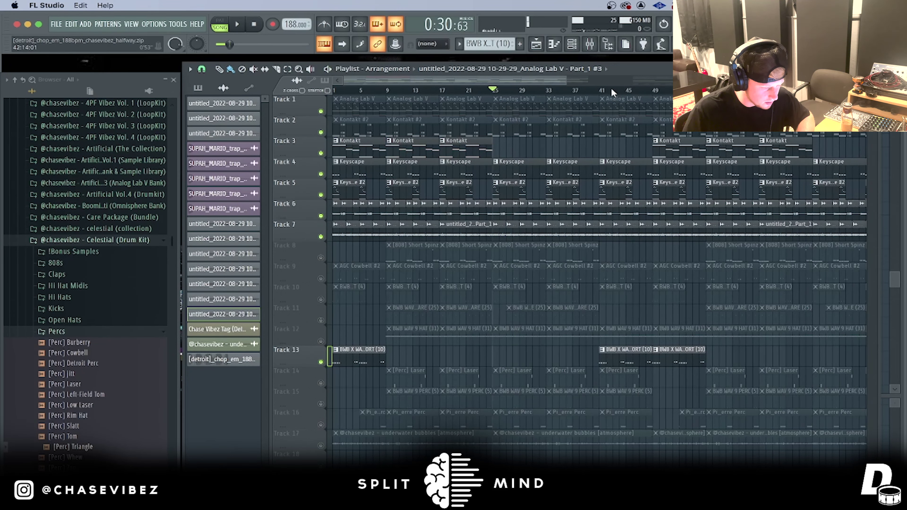
Step: Solo Track 8, then unmute drum tracks 9–16 so melodic tracks 1–7 stay muted
right_click(321, 257)
click(320, 278)
click(321, 300)
click(321, 320)
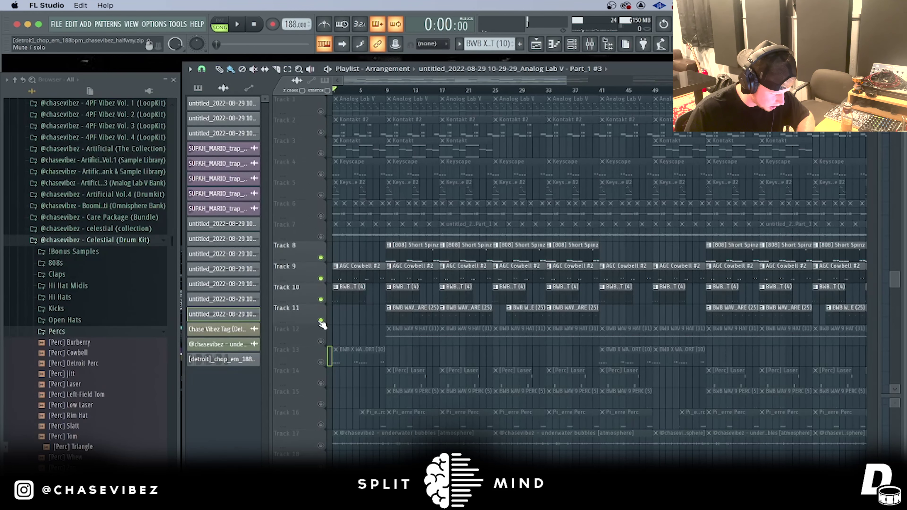
click(321, 341)
drag(321, 362, 320, 425)
Step: Play the drum tracks from bar 9, then open the [808] Short Spinz pattern's notes
key(space)
scroll(520, 227, down, 1)
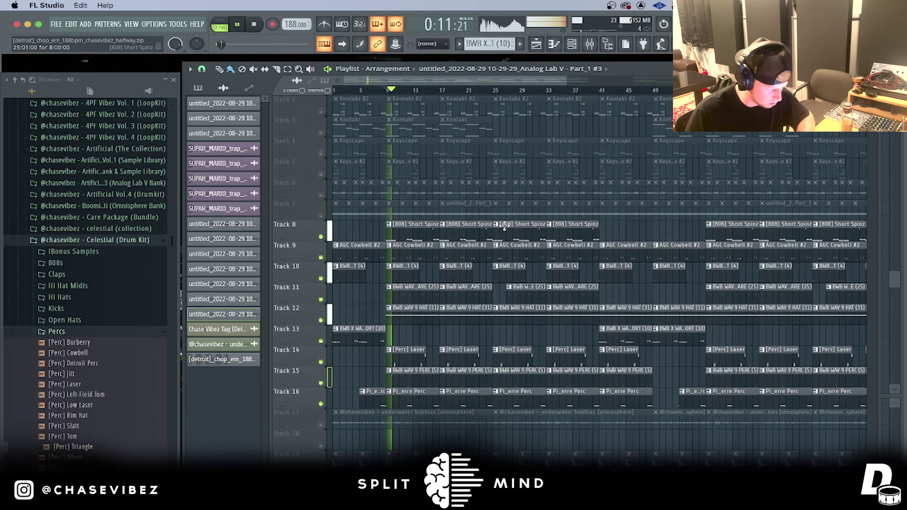
scroll(399, 94, up, 3)
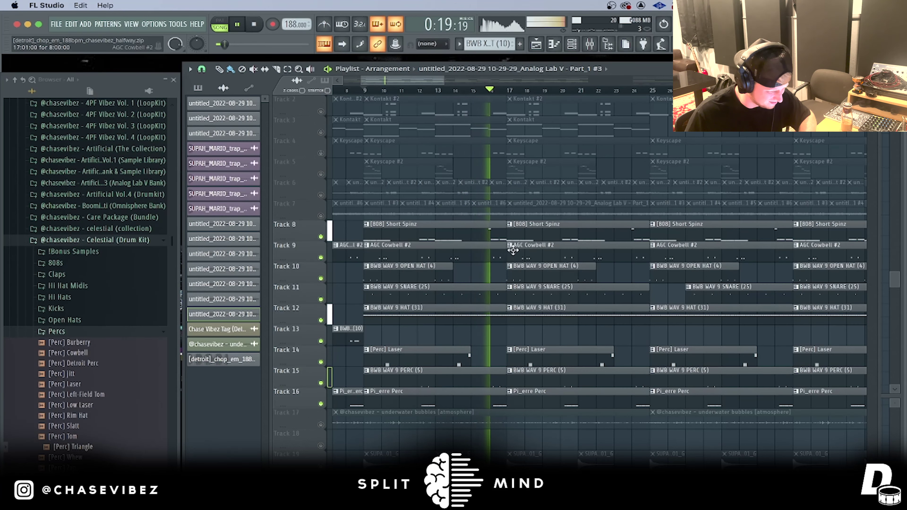
key(space)
double_click(438, 231)
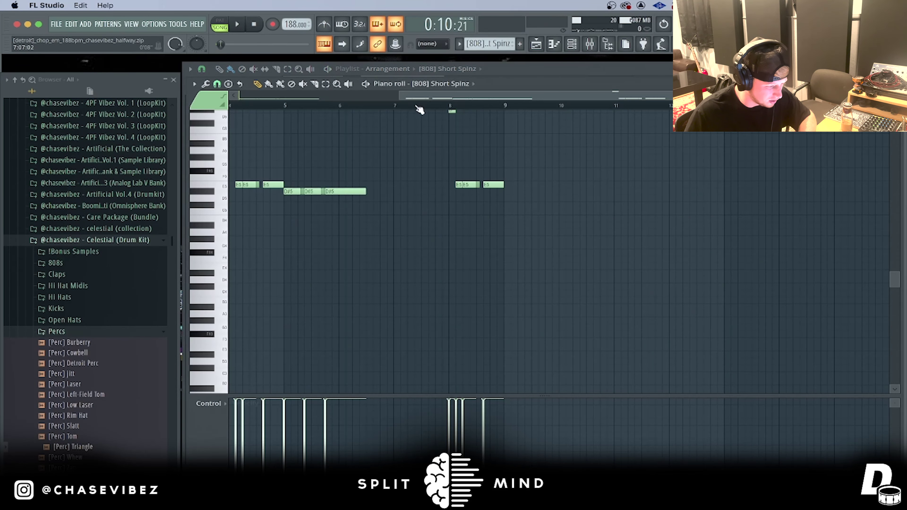
Step: Play the [808] Short Spinz pattern from bar 1, zoom in, and play it again
scroll(430, 213, up, 2)
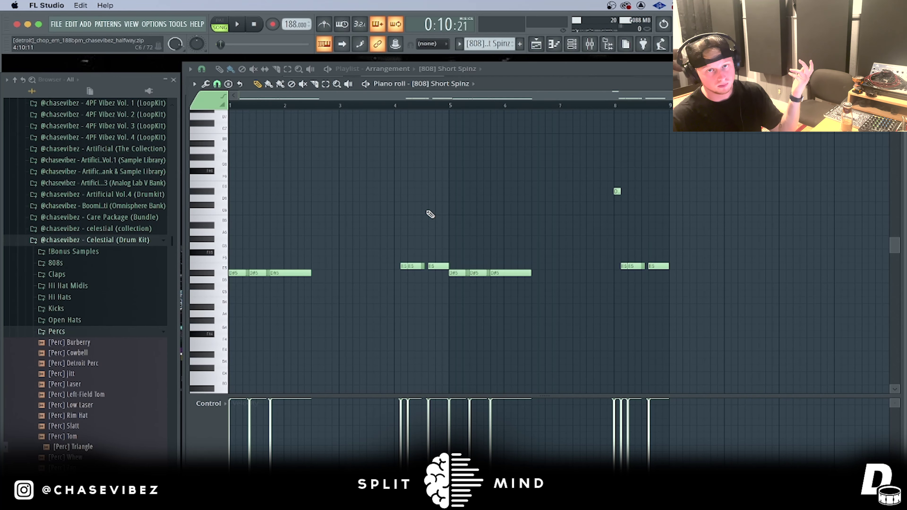
key(space)
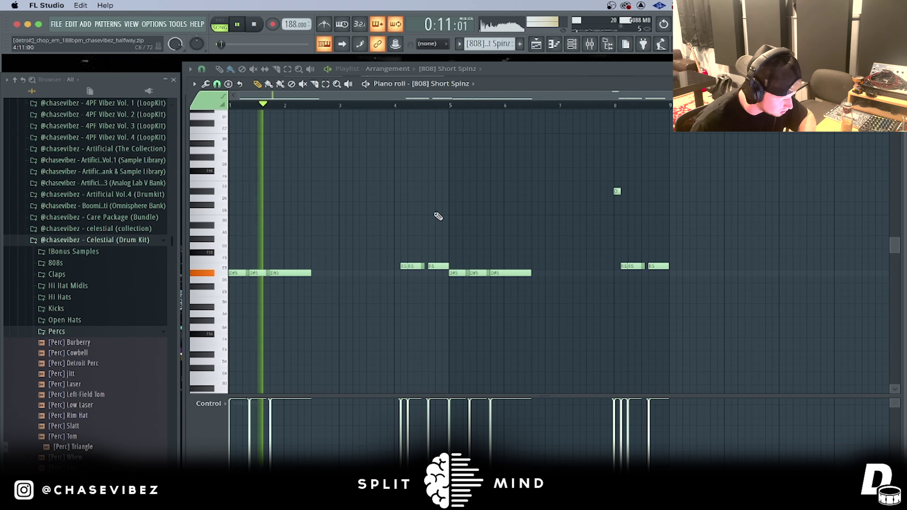
key(space)
scroll(236, 105, up, 4)
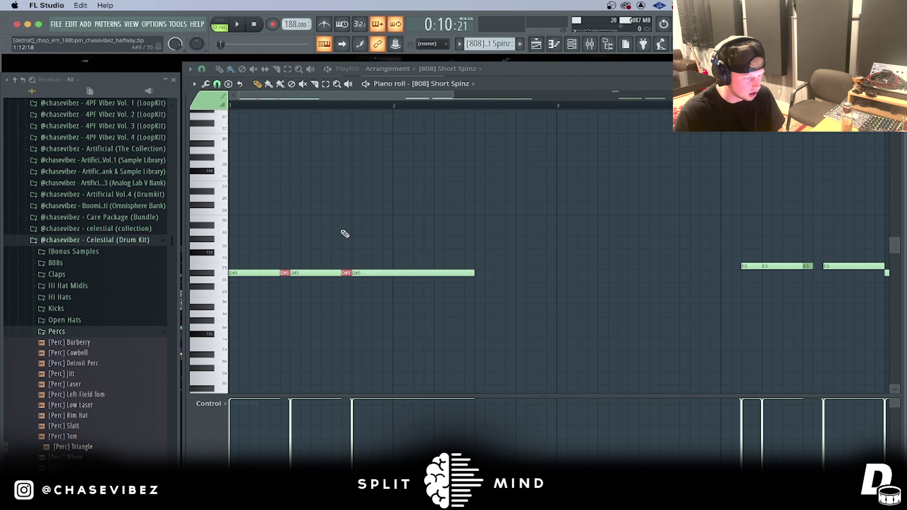
key(space)
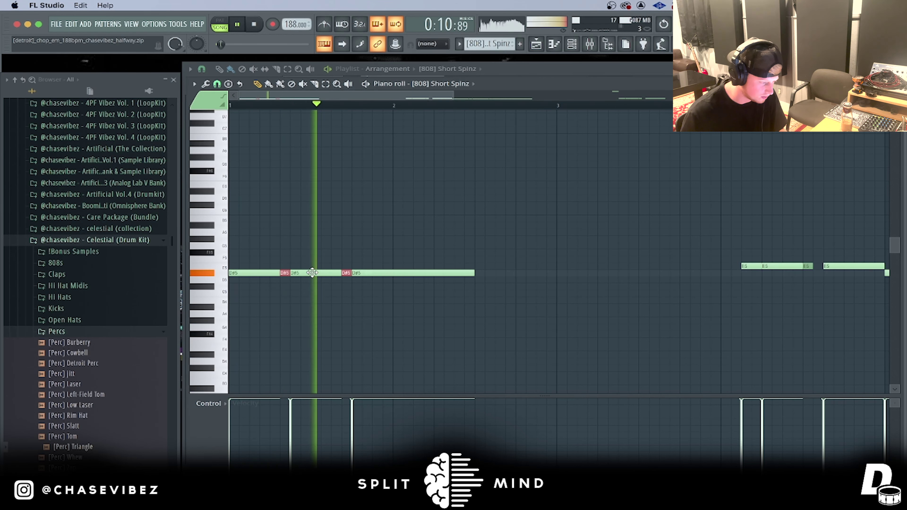
key(space)
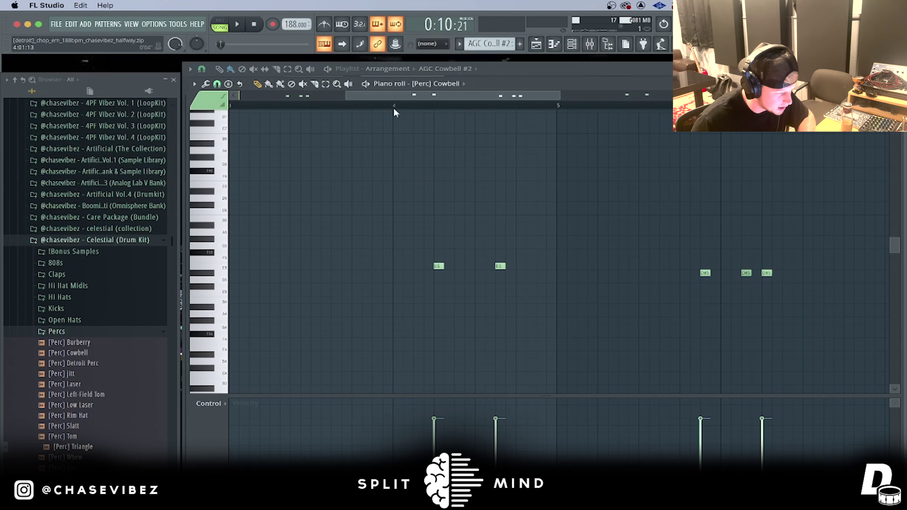
Step: Play the [Perc] Cowbell pattern in the piano roll
scroll(397, 104, down, 5)
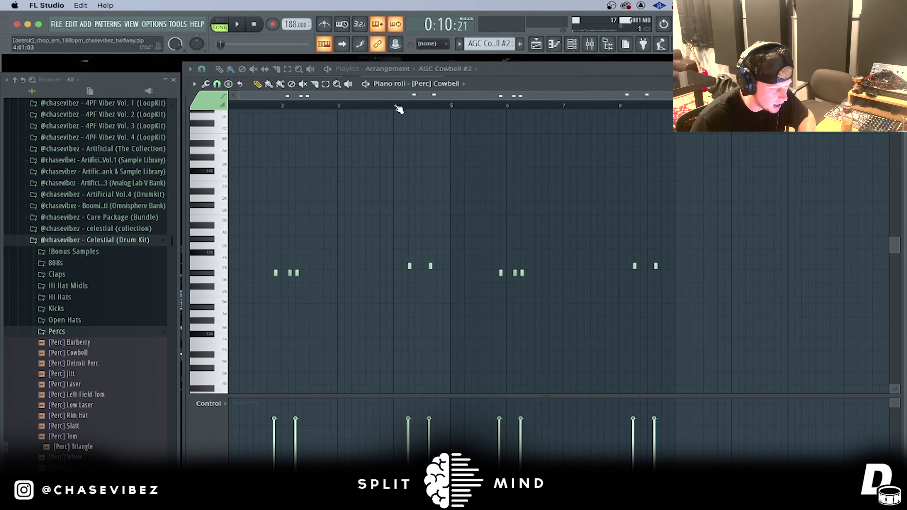
scroll(265, 103, up, 3)
drag(265, 99, 251, 99)
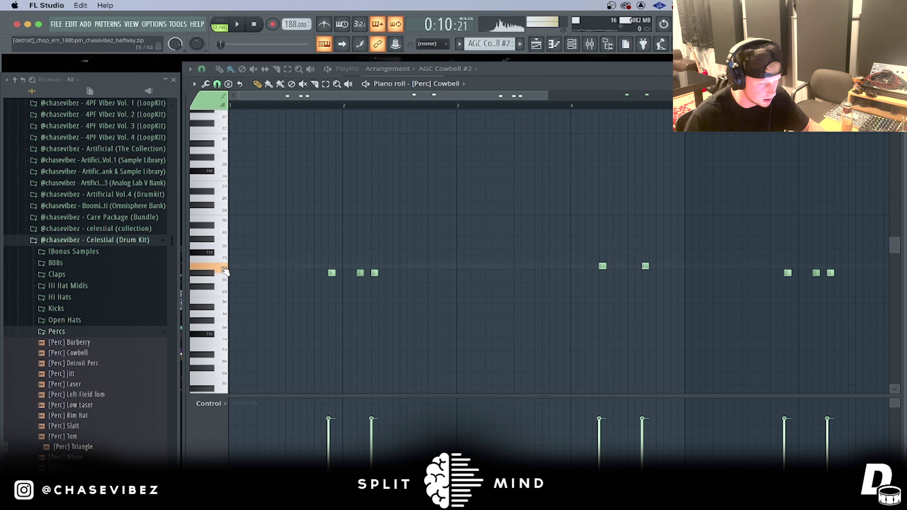
key(space)
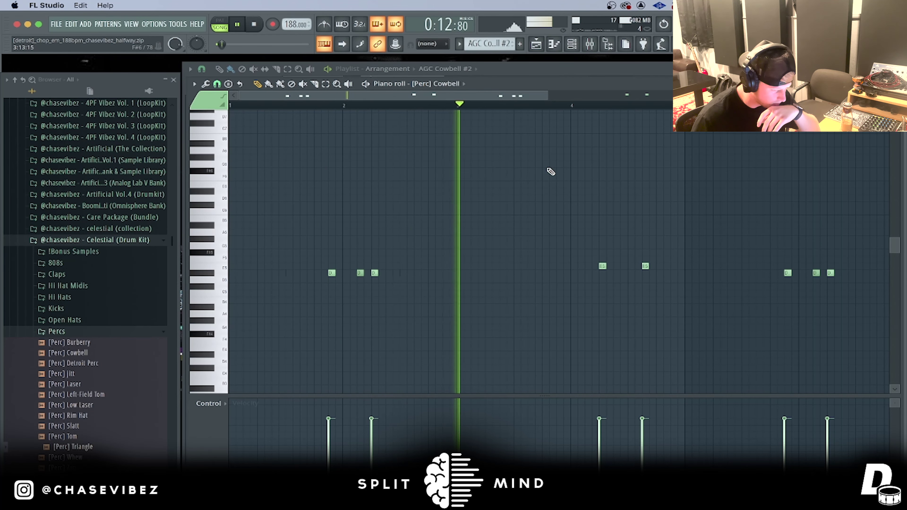
scroll(618, 113, down, 2)
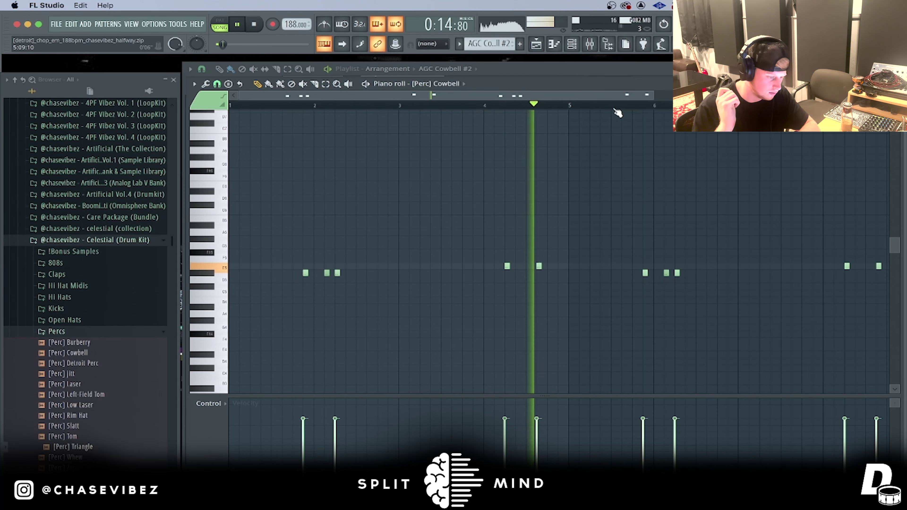
Step: Return to the playlist, stop playback, and open the BWB WAV 9 SNARE (25) pattern
click(553, 45)
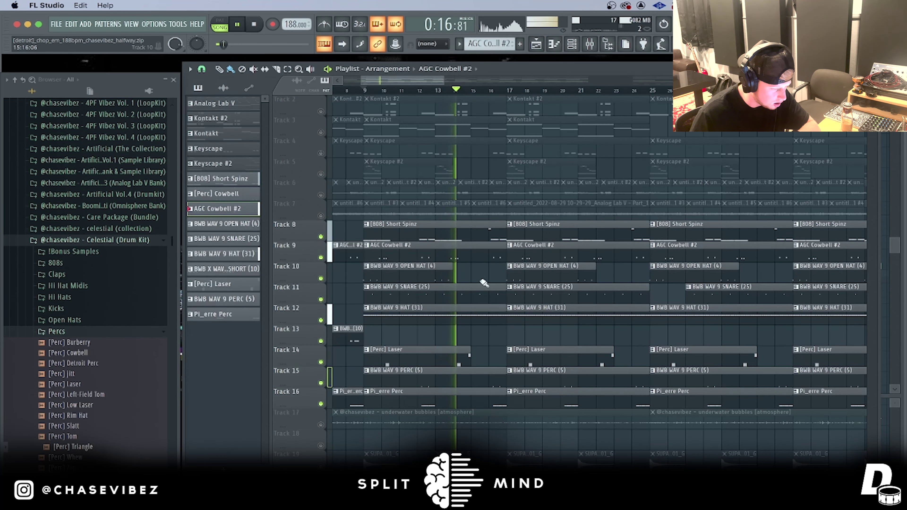
key(space)
double_click(442, 297)
scroll(403, 110, down, 3)
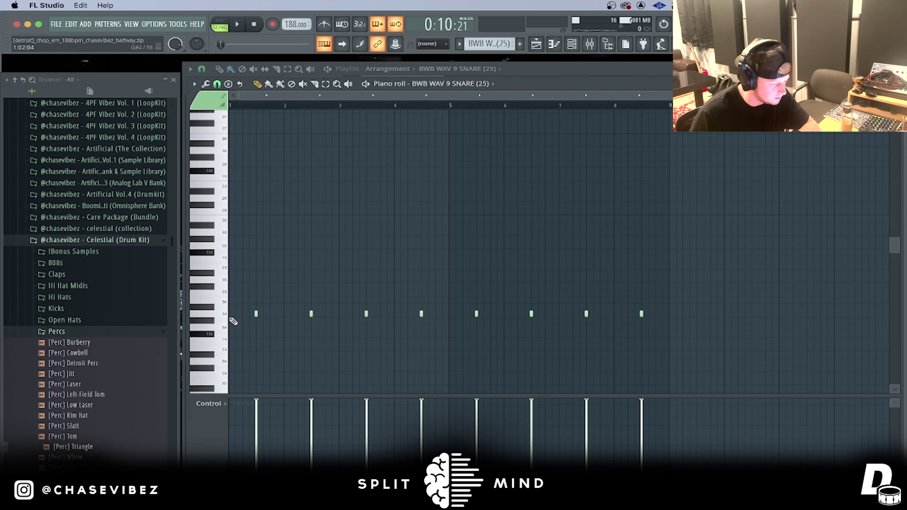
Step: Play the snare pattern and preview the snare sample twice on the piano keys
key(space)
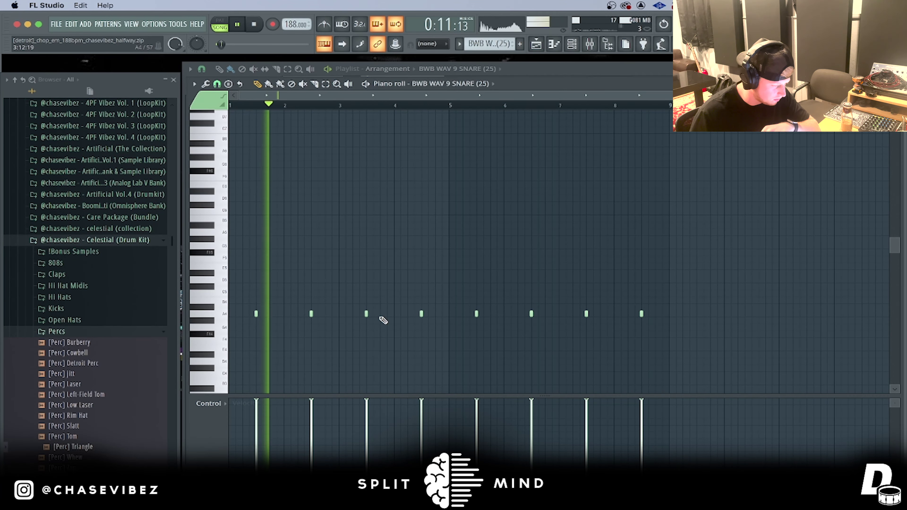
key(space)
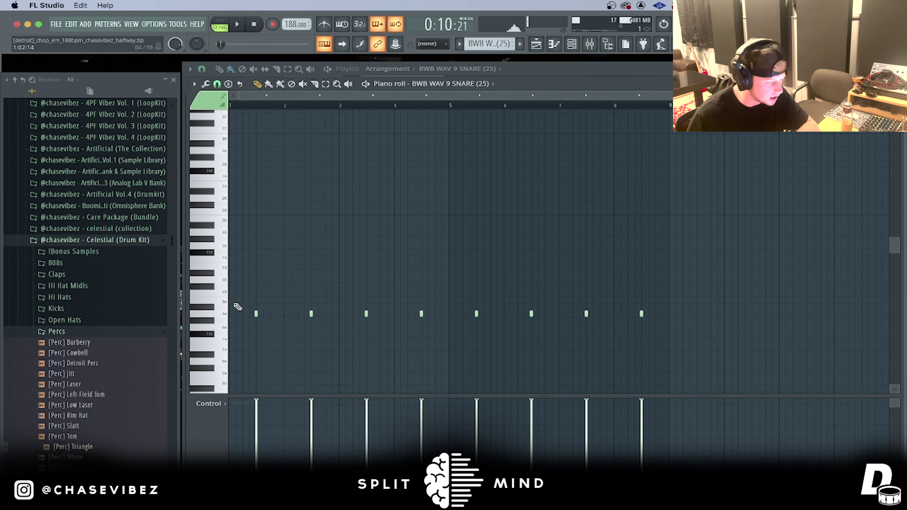
click(223, 294)
click(223, 314)
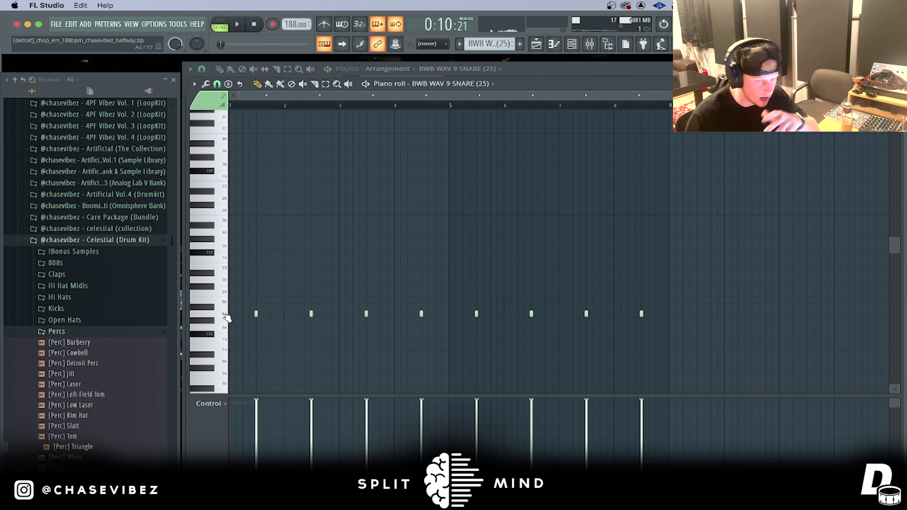
key(space)
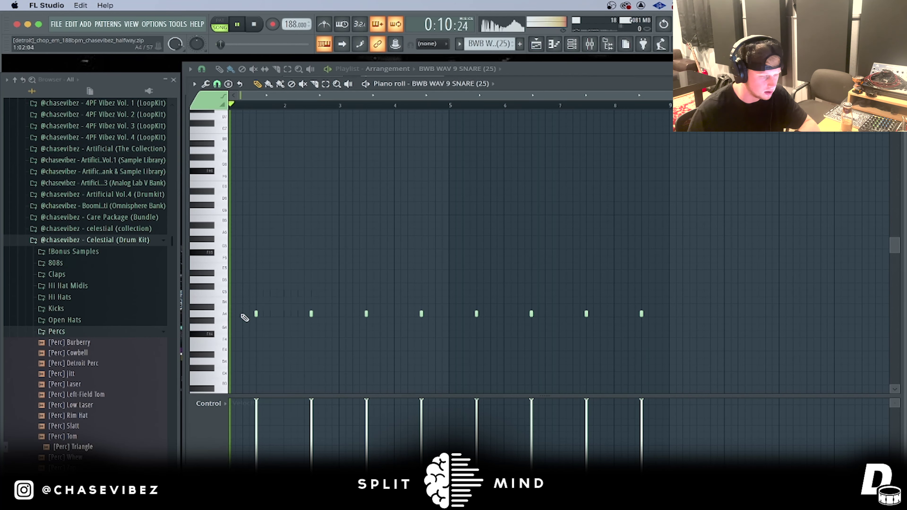
Step: Open the BWB WAV 9 OPEN HAT (4) pattern from the playlist and play it back
click(543, 49)
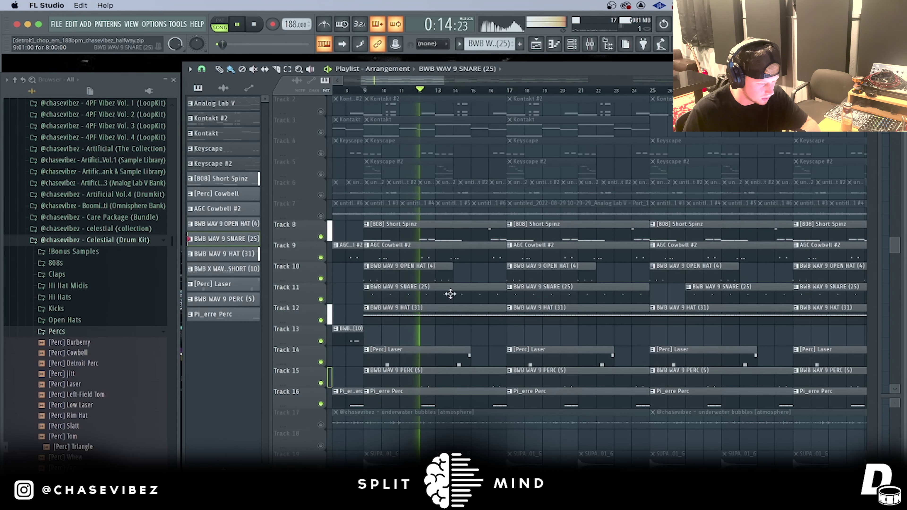
double_click(407, 271)
key(space)
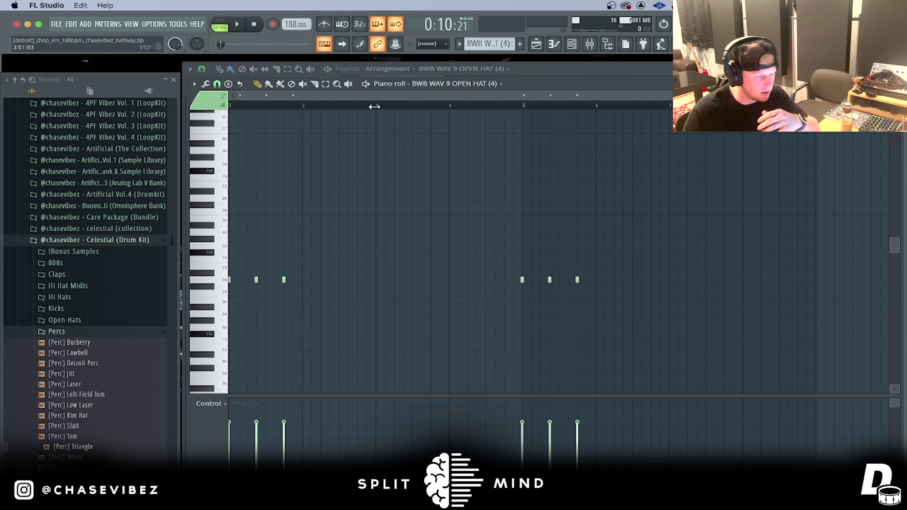
scroll(306, 103, up, 3)
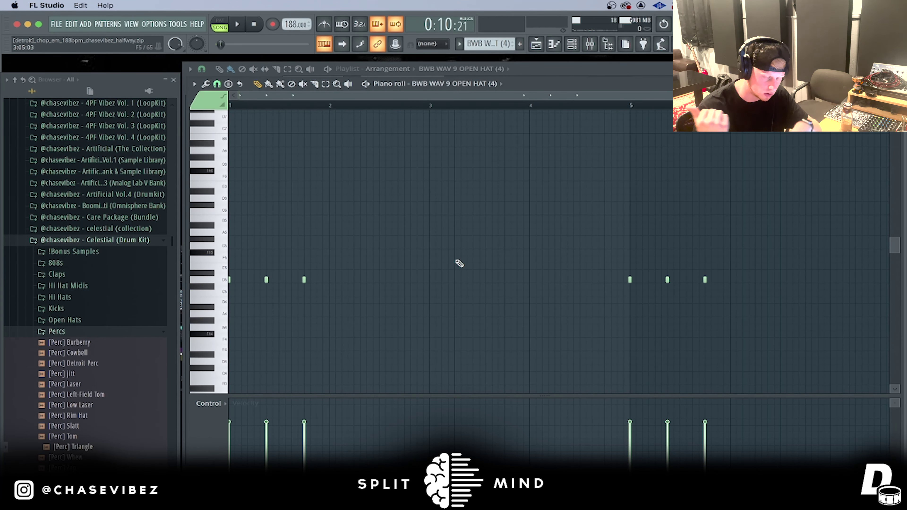
key(space)
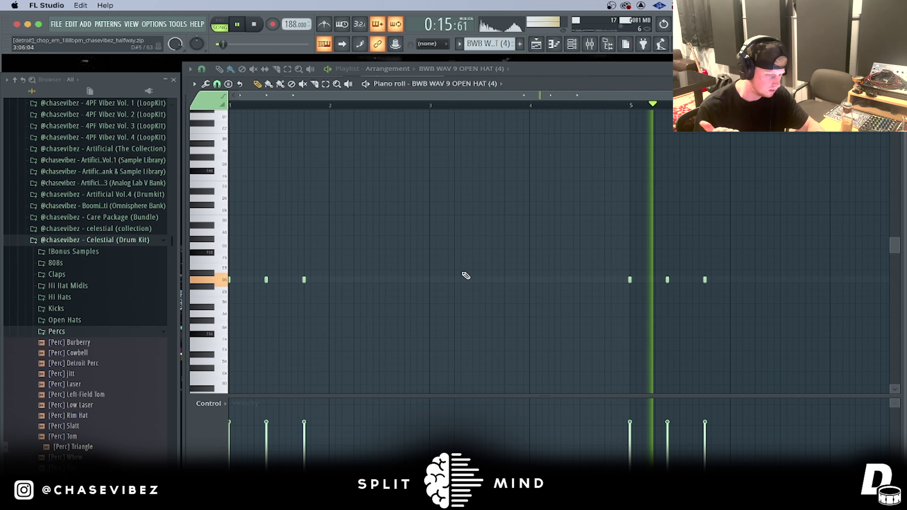
click(535, 44)
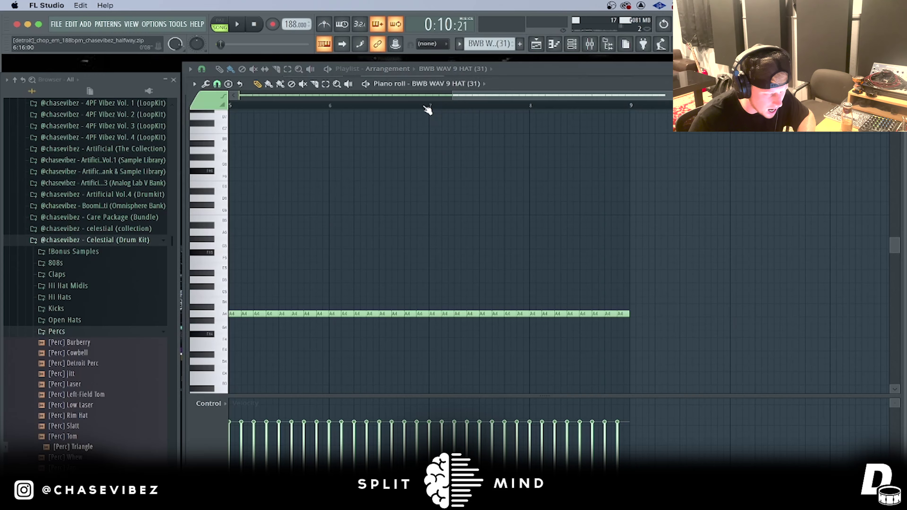
scroll(427, 109, down, 3)
scroll(477, 182, down, 2)
Step: Open the [Perc] Laser pattern and play it through
scroll(371, 106, up, 3)
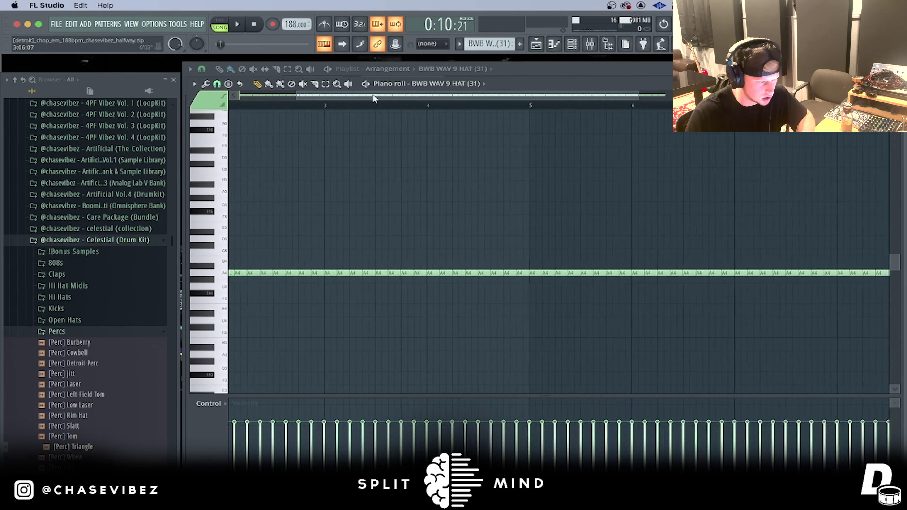
click(575, 50)
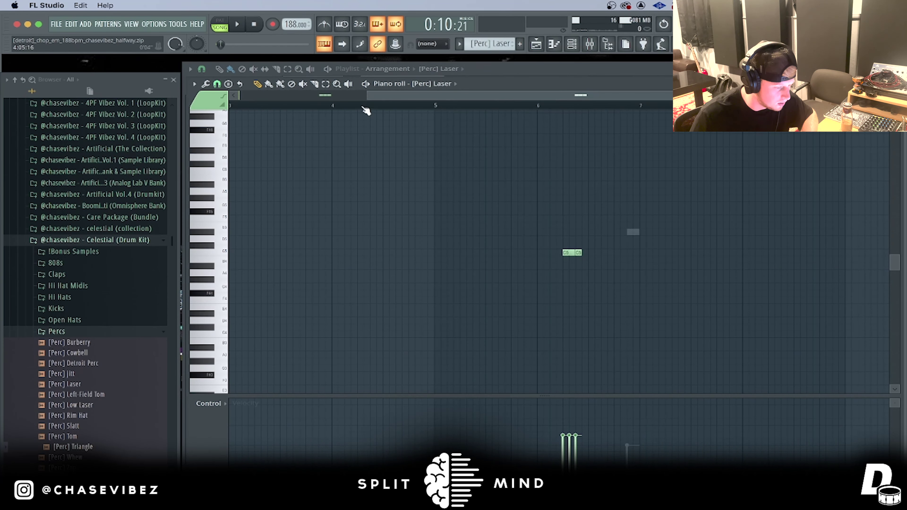
scroll(368, 107, down, 3)
key(space)
scroll(273, 105, up, 1)
scroll(282, 107, up, 3)
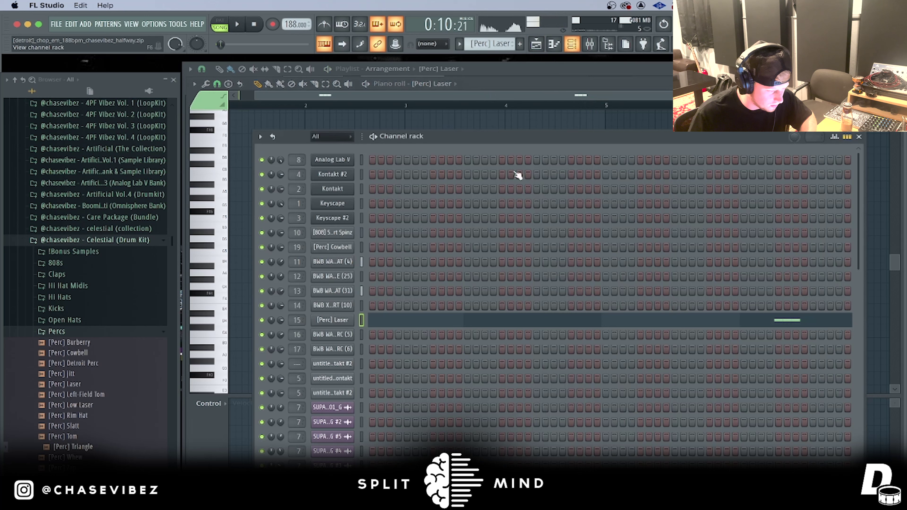
Step: Stop playback and collapse the Percs sample folder in the Channel rack
click(536, 44)
key(space)
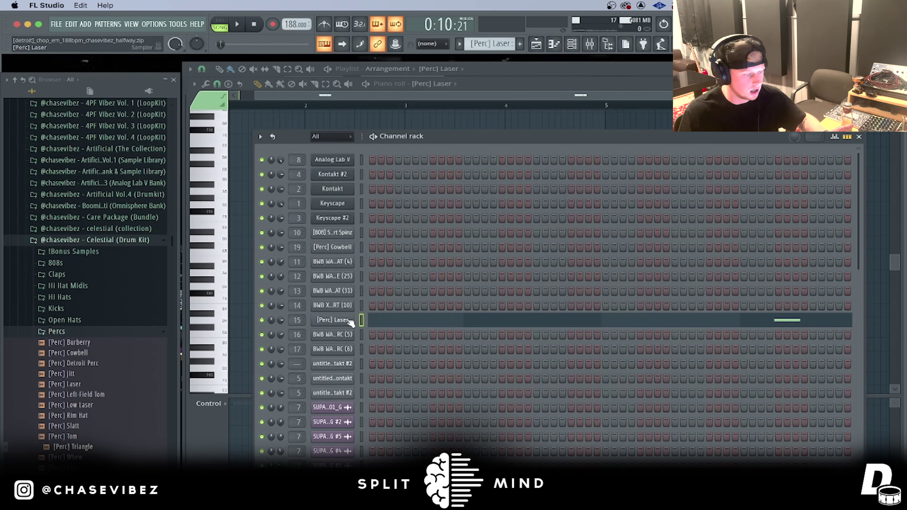
click(132, 334)
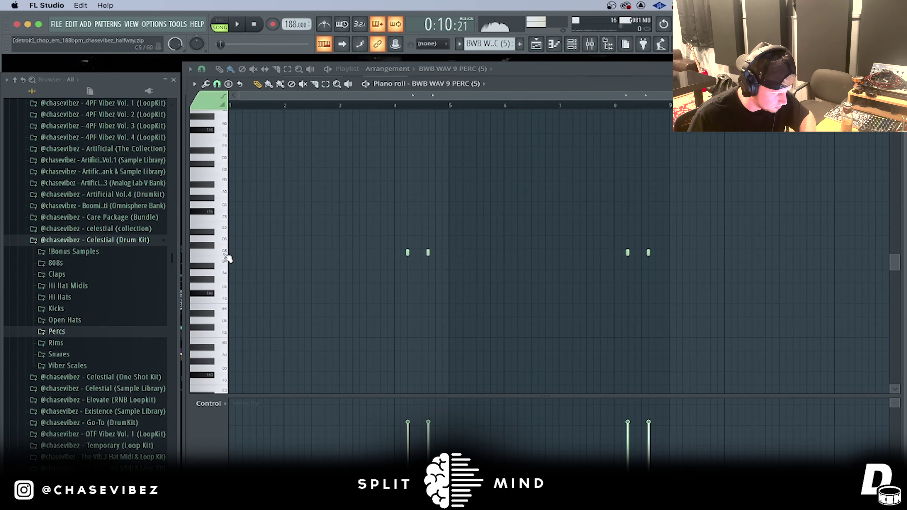
Step: Play the BWB WAV 9 PERC (5) pattern, stop it, and bring back the playlist
key(space)
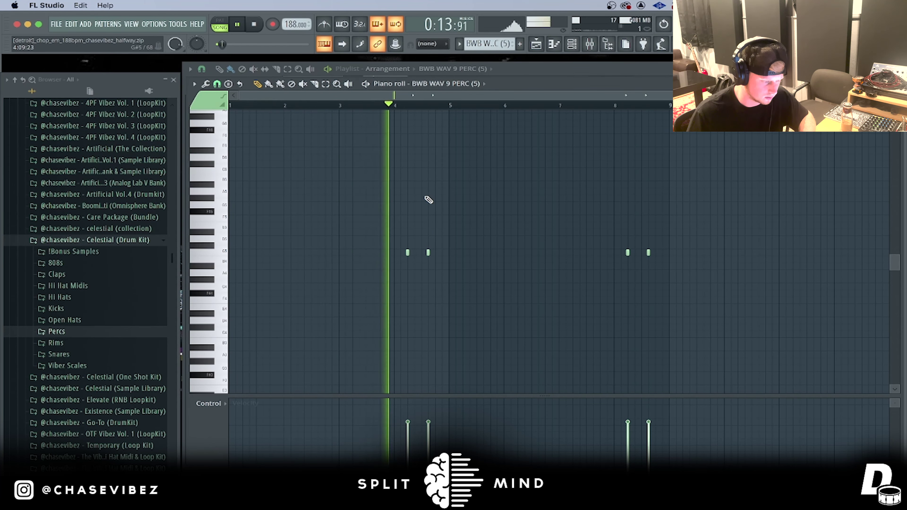
key(space)
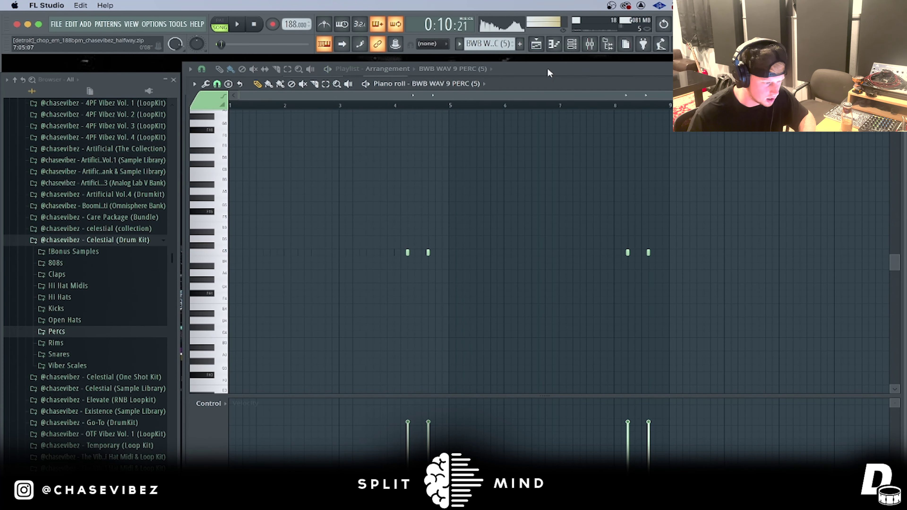
key(F5)
Step: Open the Pi_erre Perc pattern, preview its D5 sound, and play it back
double_click(447, 400)
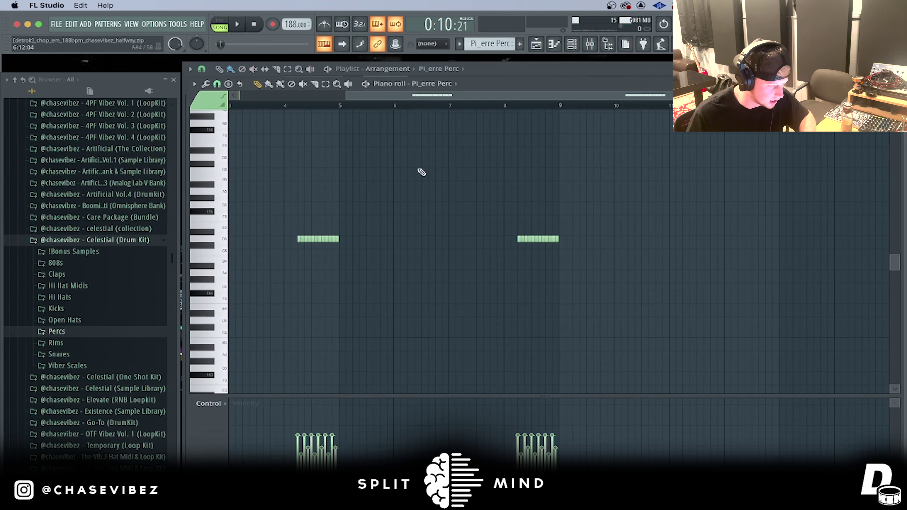
click(223, 245)
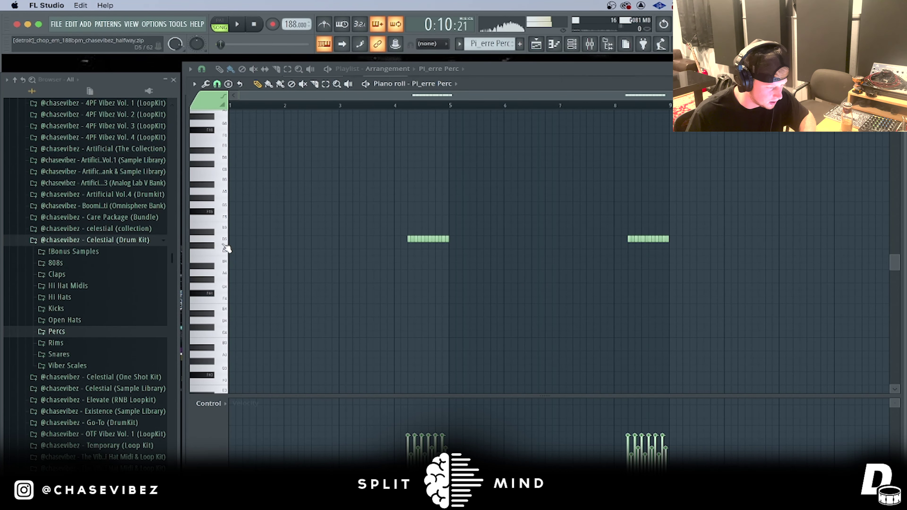
click(223, 245)
scroll(410, 104, up, 5)
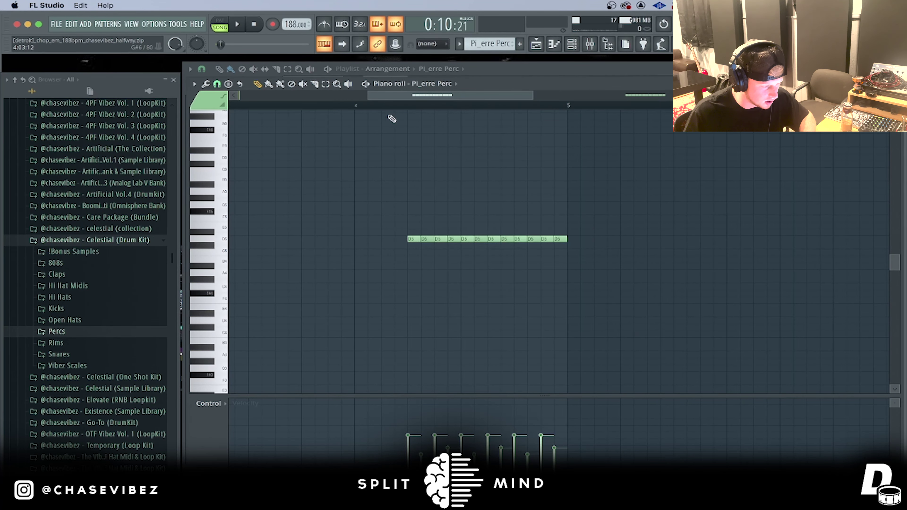
scroll(344, 111, up, 1)
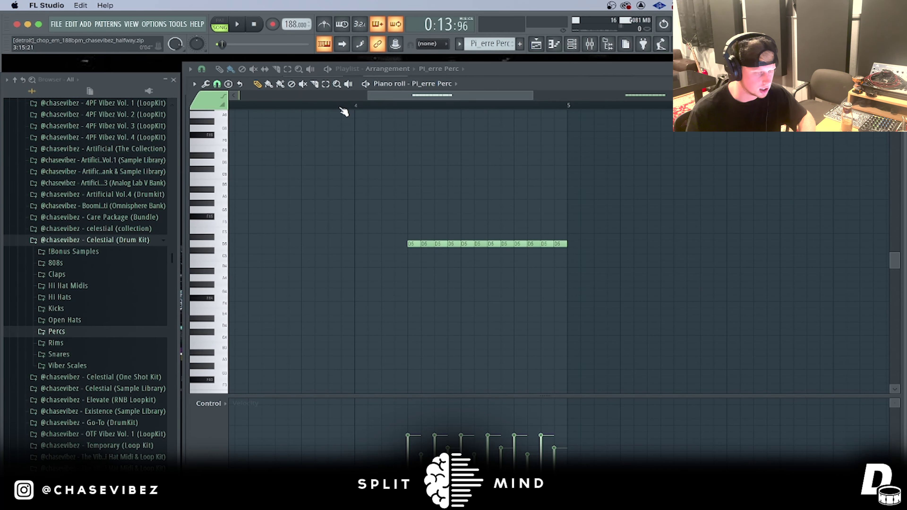
key(space)
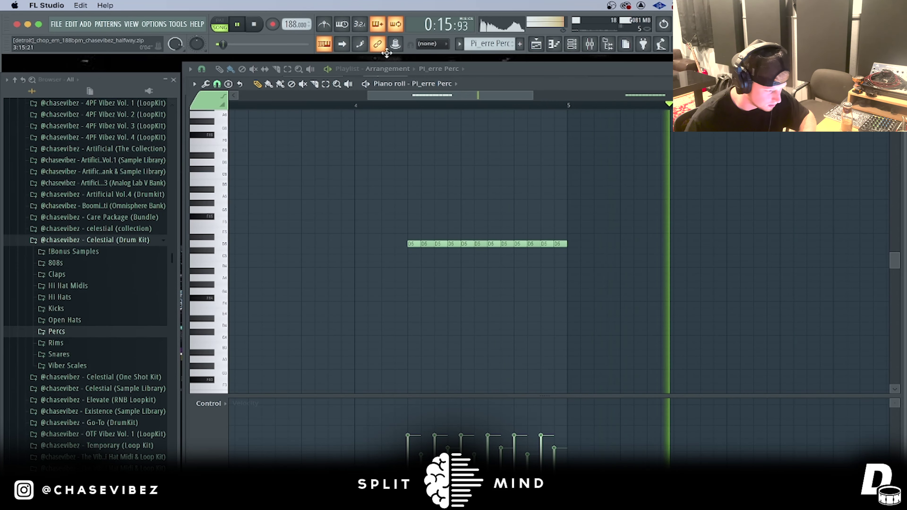
click(536, 44)
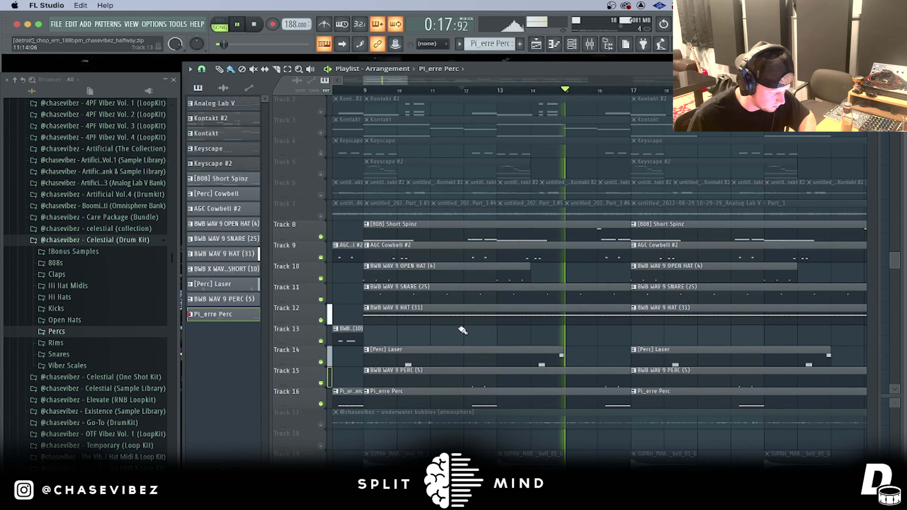
Step: Stop playback, toggle Tracks 17 and 18, then solo and unsolo so all tracks are audible
scroll(462, 330, down, 3)
key(space)
click(321, 299)
click(320, 320)
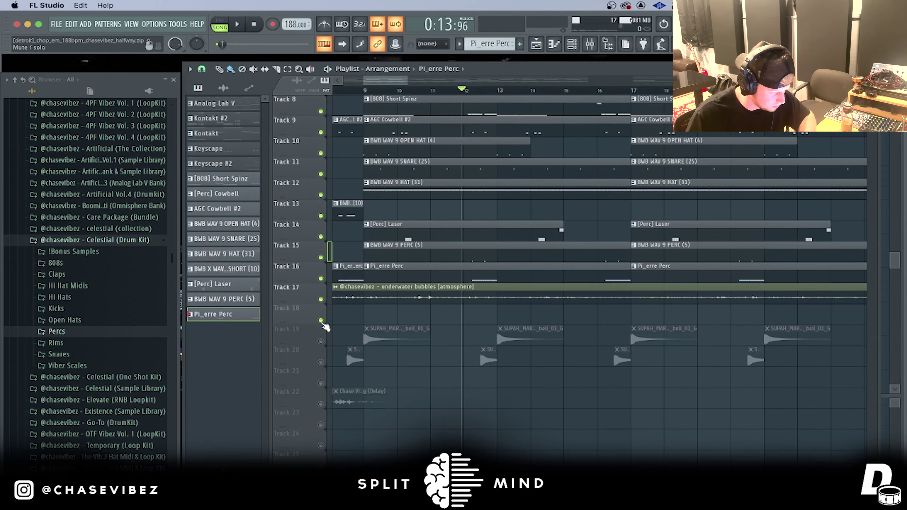
right_click(321, 320)
right_click(321, 320)
Step: Play the full arrangement from bar 9 and zoom the playlist out
scroll(391, 120, up, 4)
click(366, 91)
scroll(366, 91, down, 3)
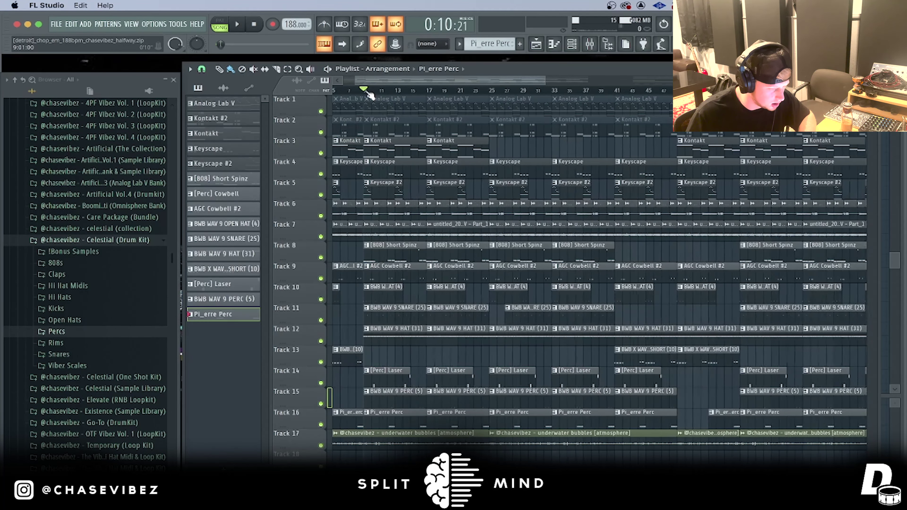
key(space)
scroll(370, 95, down, 2)
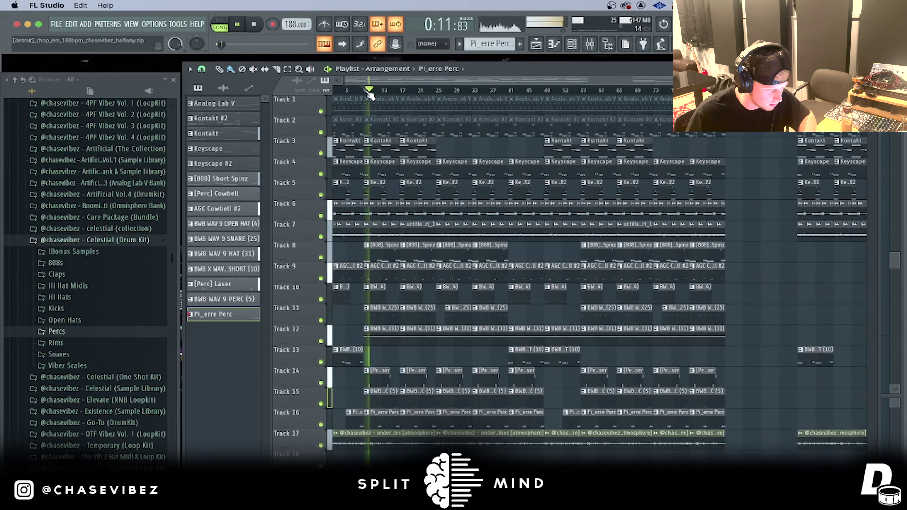
scroll(396, 88, up, 3)
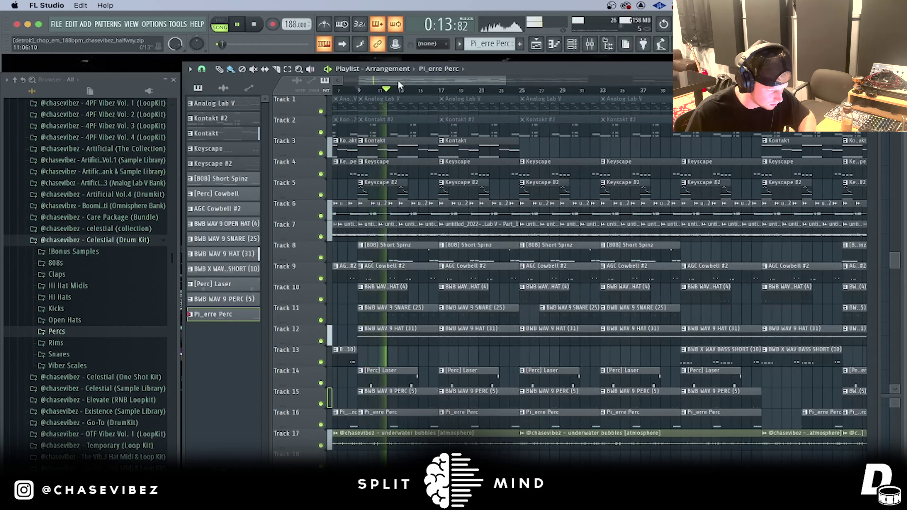
scroll(399, 85, down, 3)
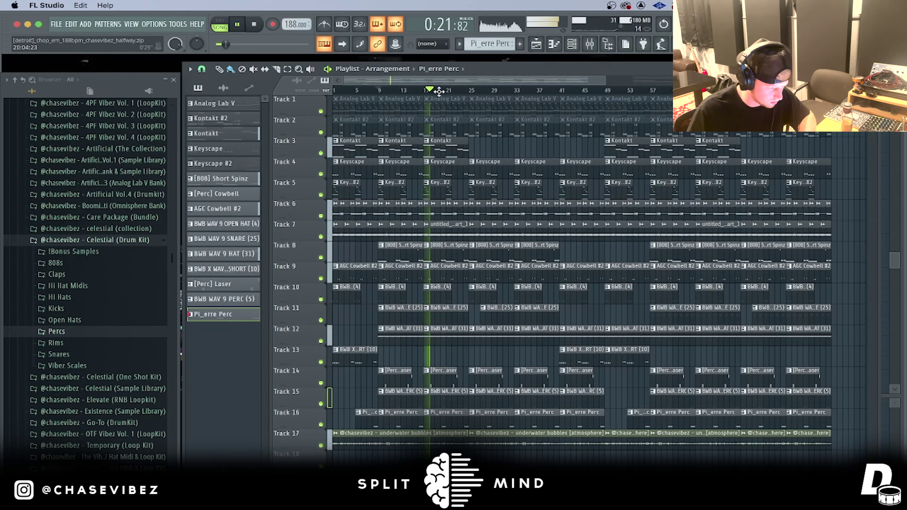
scroll(441, 92, down, 5)
scroll(382, 93, up, 3)
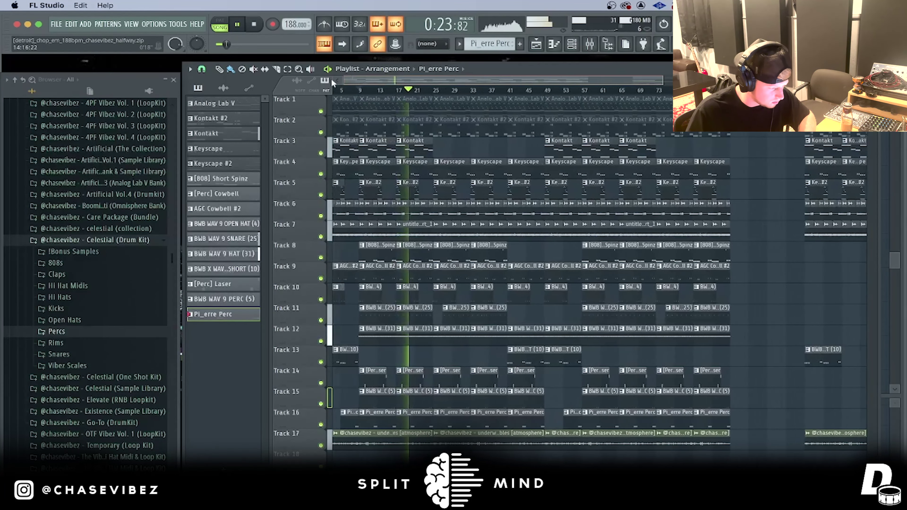
drag(332, 81, 331, 82)
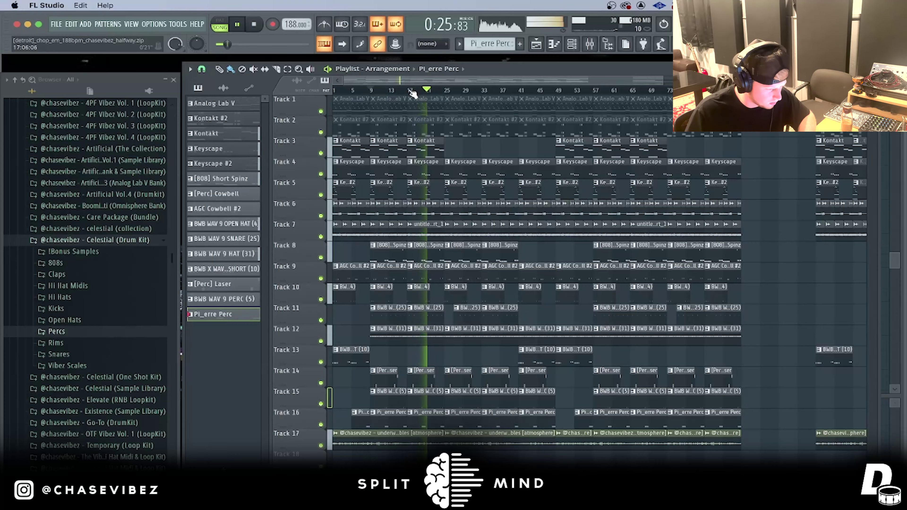